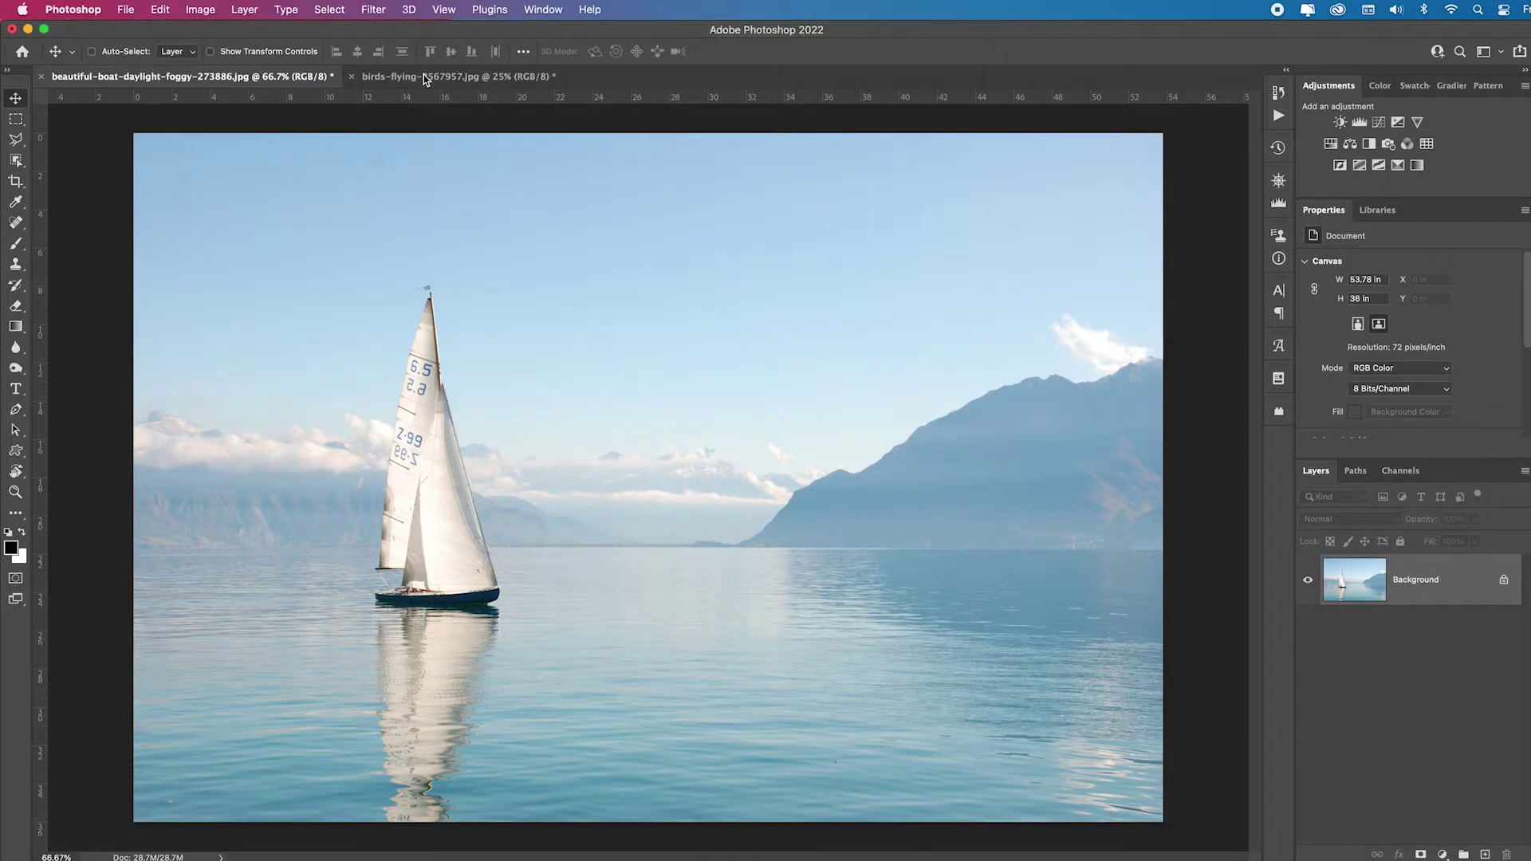
Step: Bring the birds-flying photo to the front
left_click(426, 79)
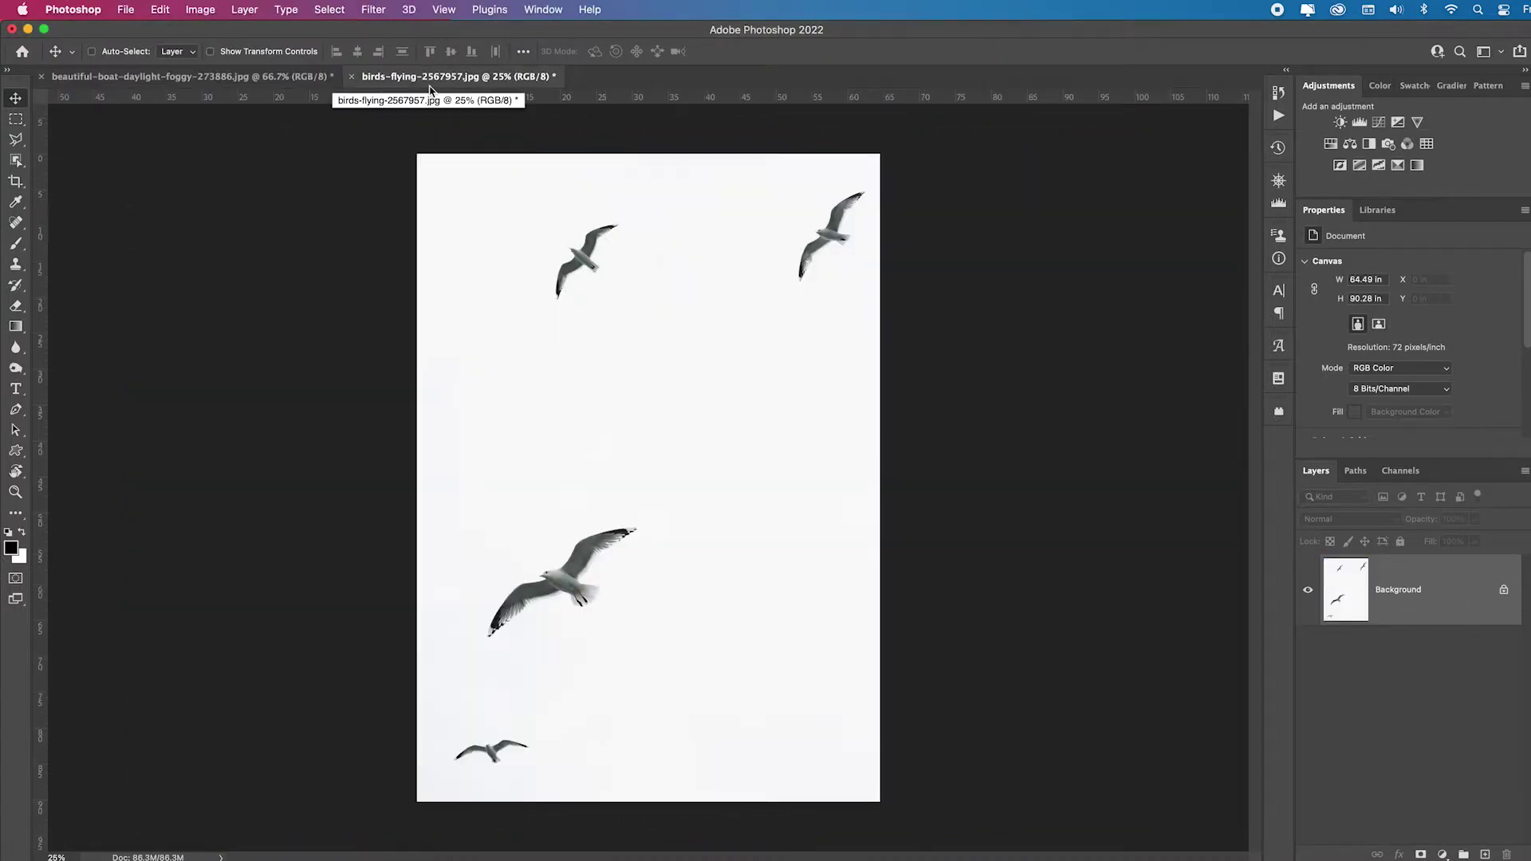
left_click(267, 84)
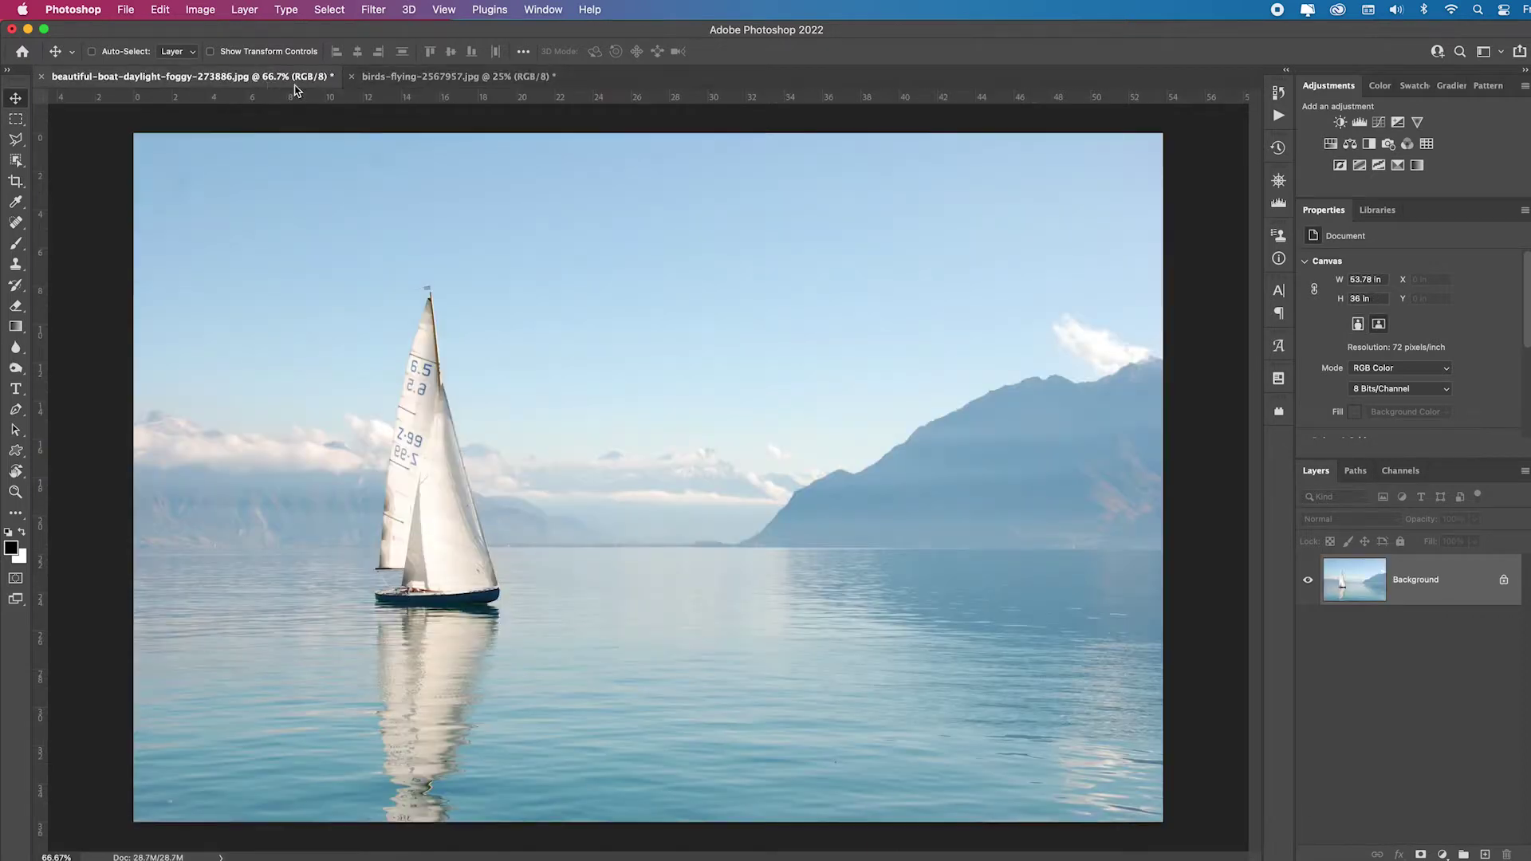
left_click(437, 79)
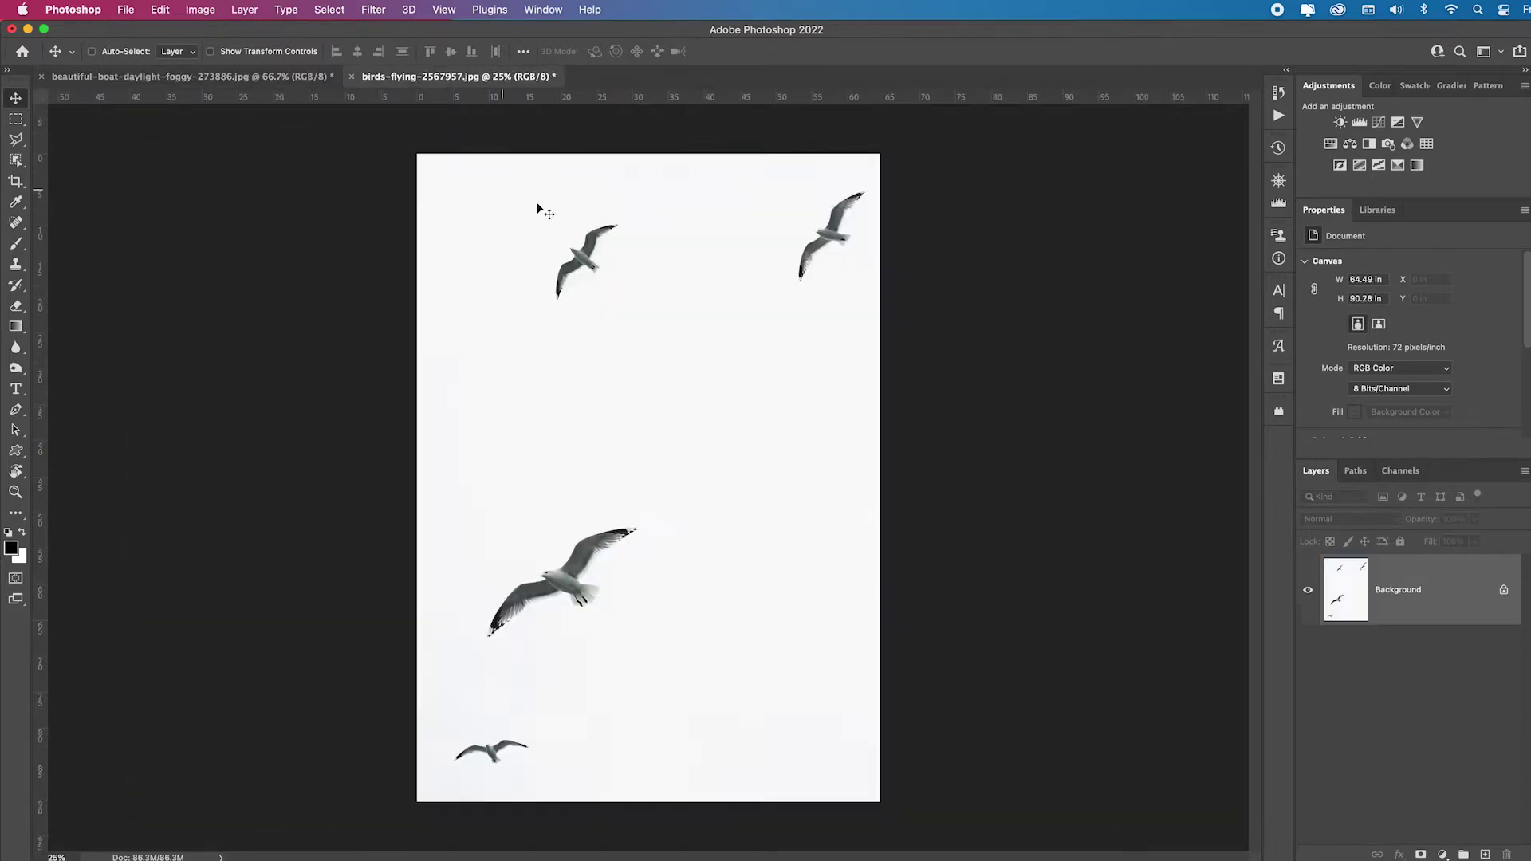
Step: Turn on Object Finder and select the large gull, adding the upper-right gull
left_click(15, 159)
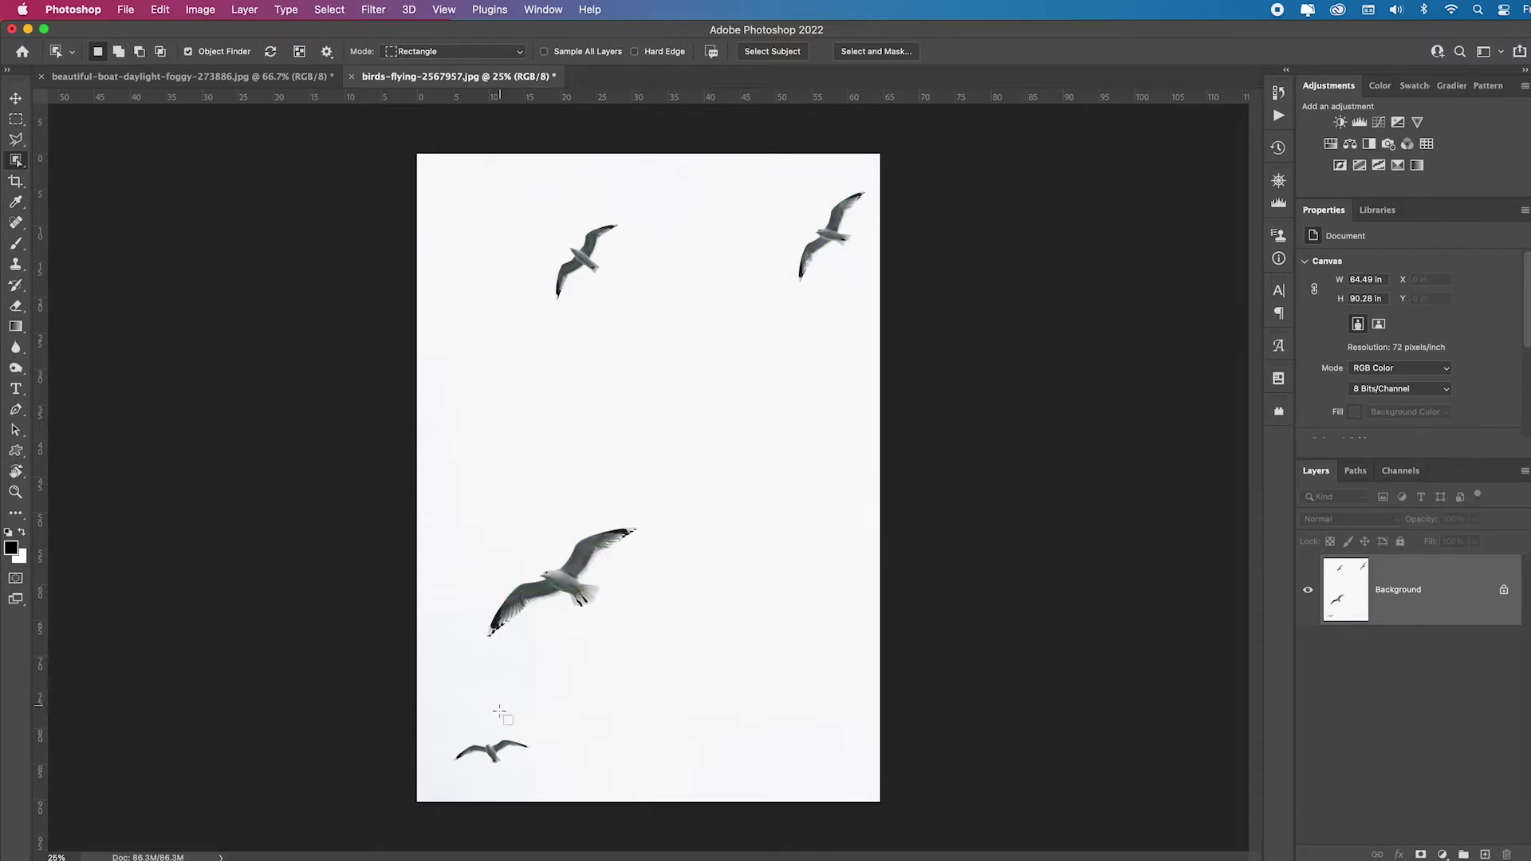
left_click(574, 575)
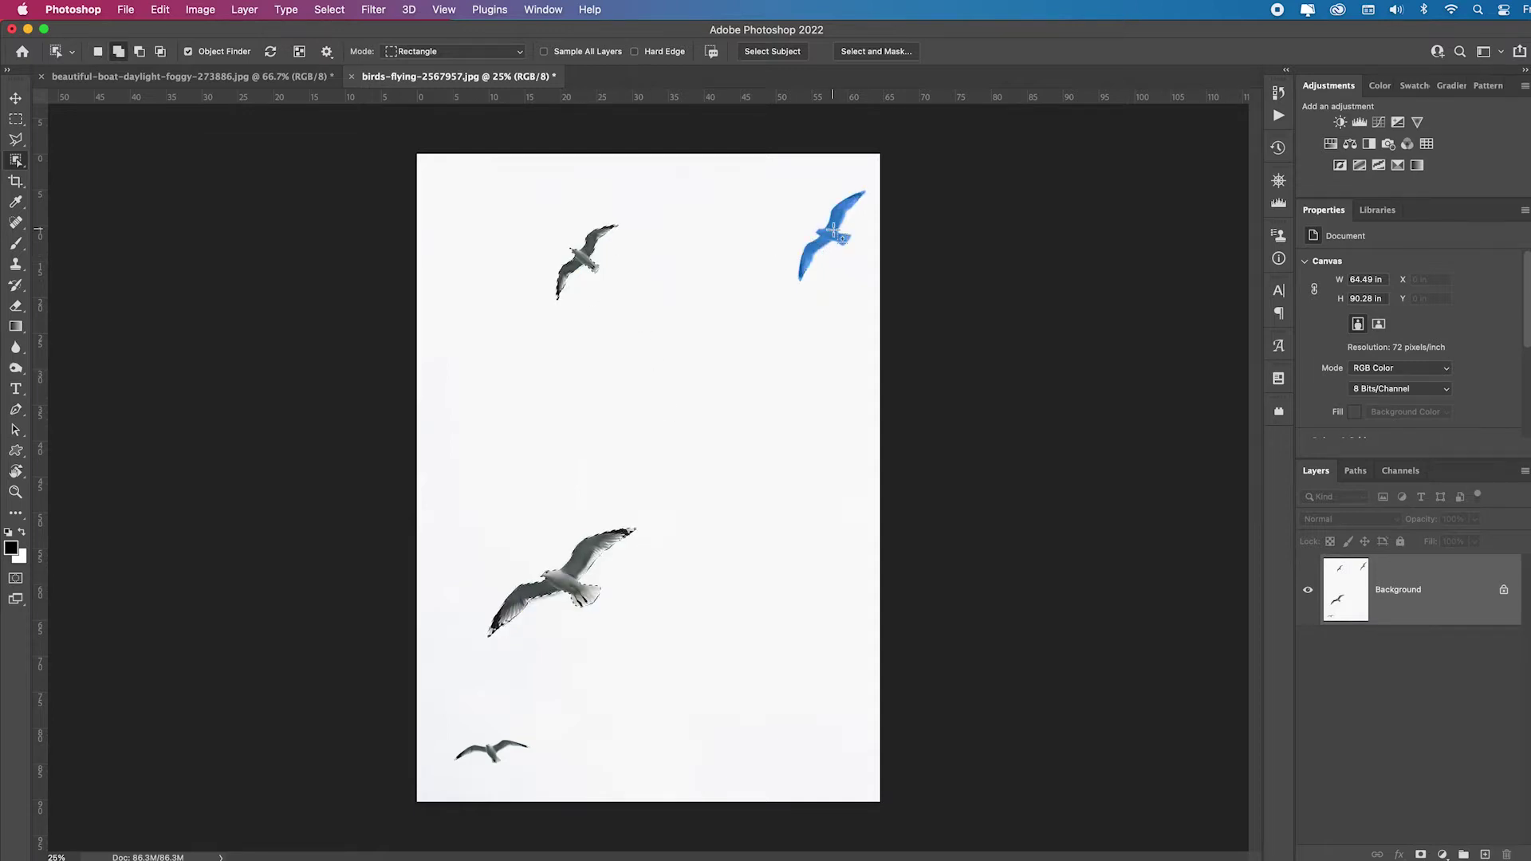
left_click(865, 243, "shift")
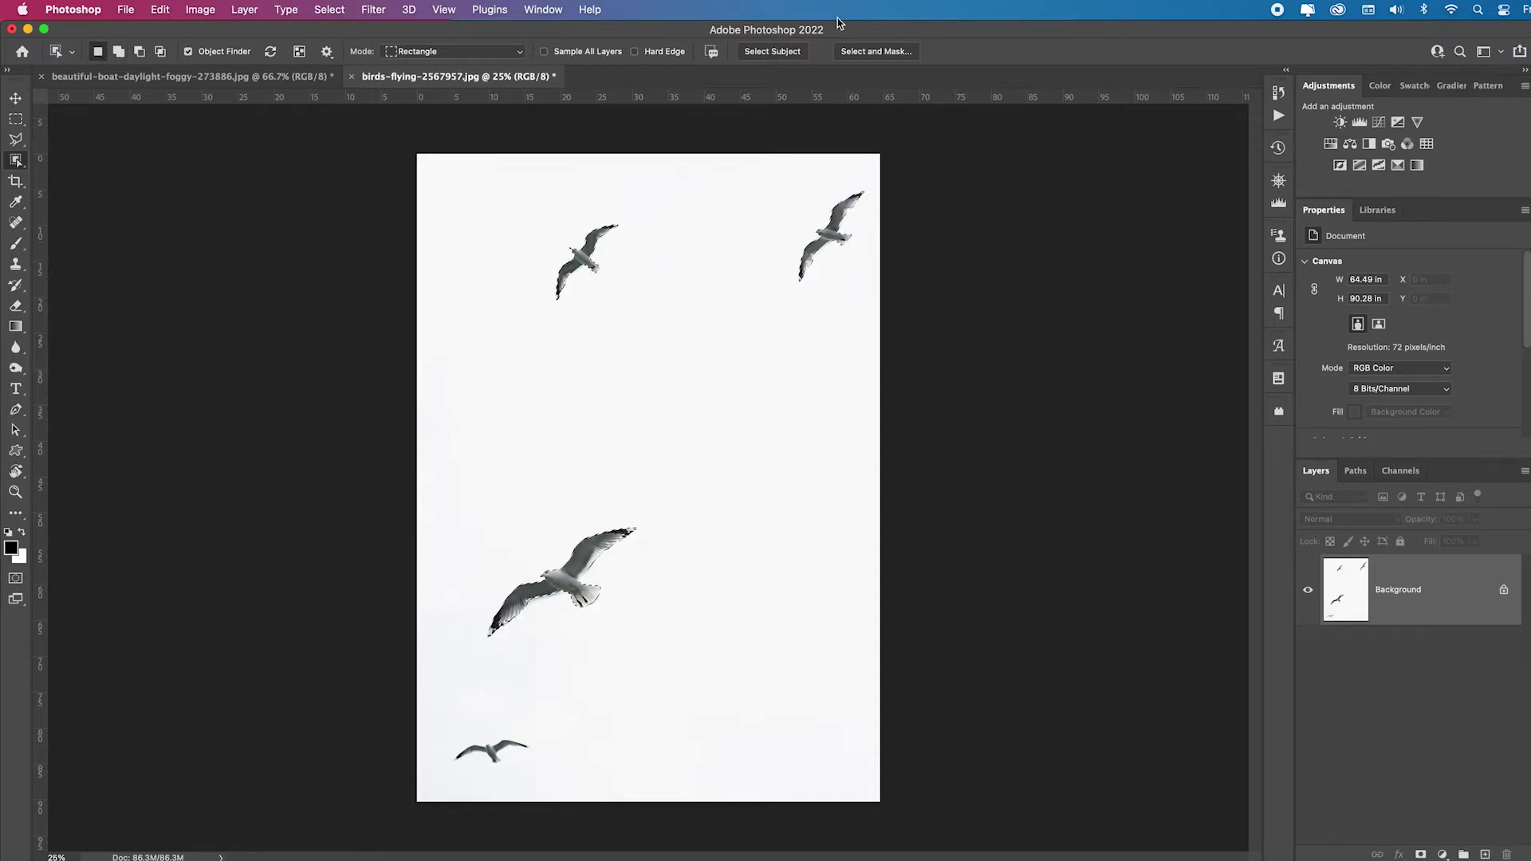
Step: Refine the gull selection in Select and Mask, outputting to New Layer with Layer Mask
left_click(883, 52)
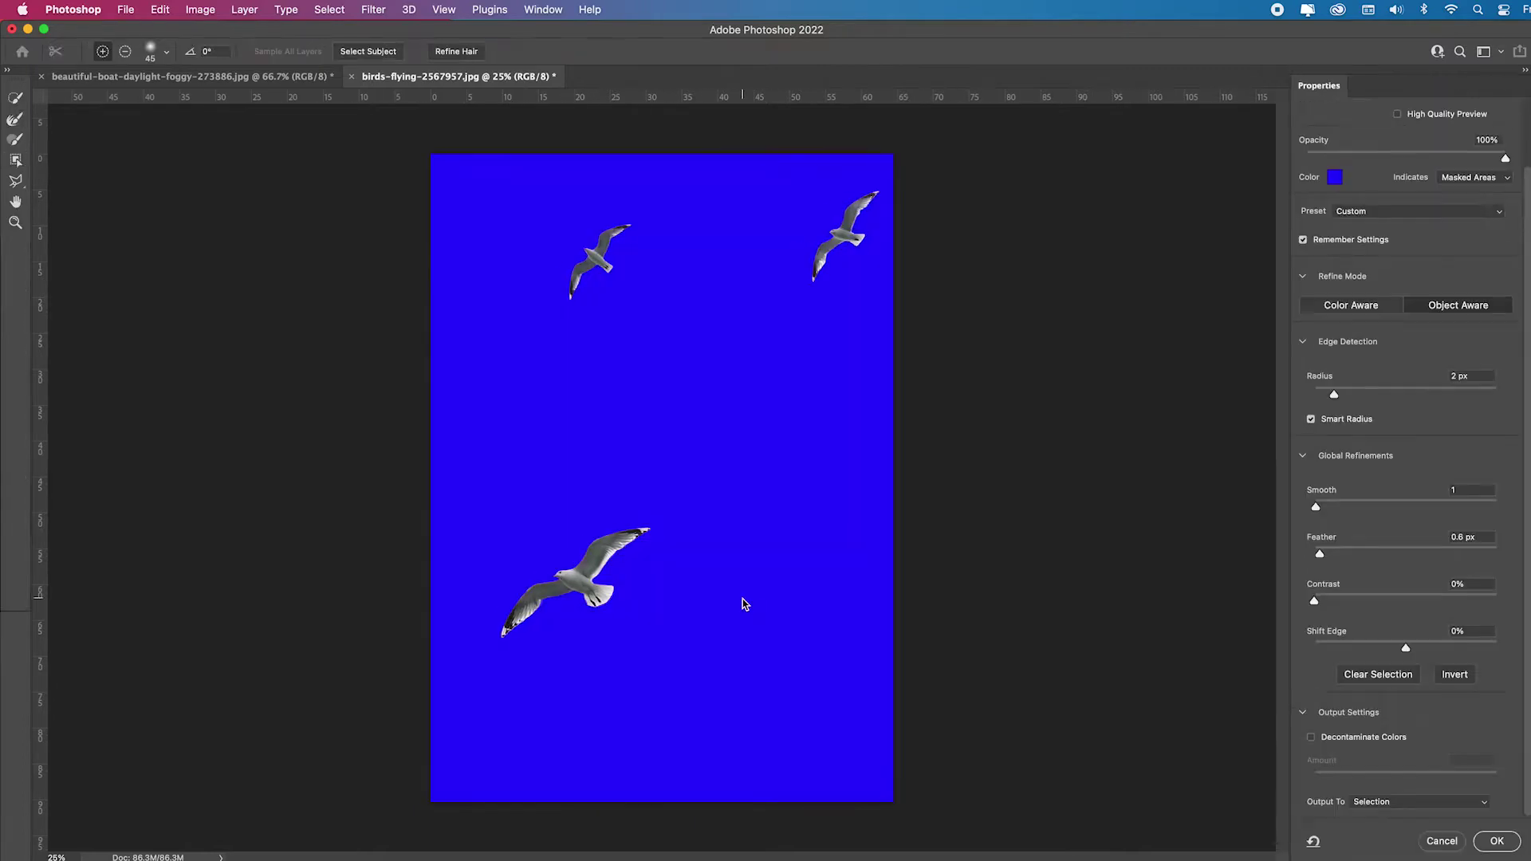
key("super+space")
key("super+space")
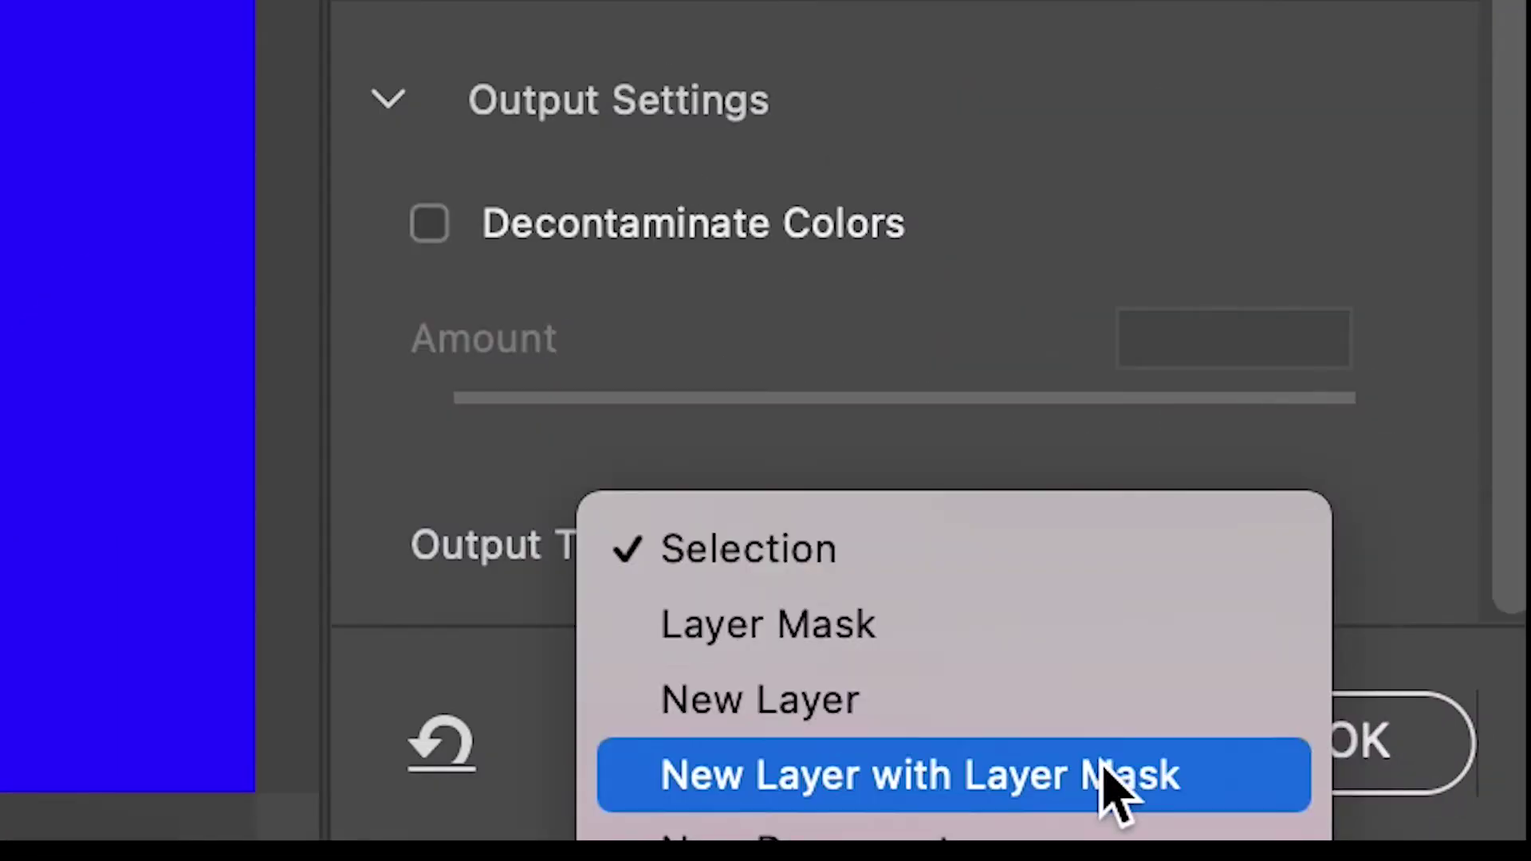
left_click(1108, 785)
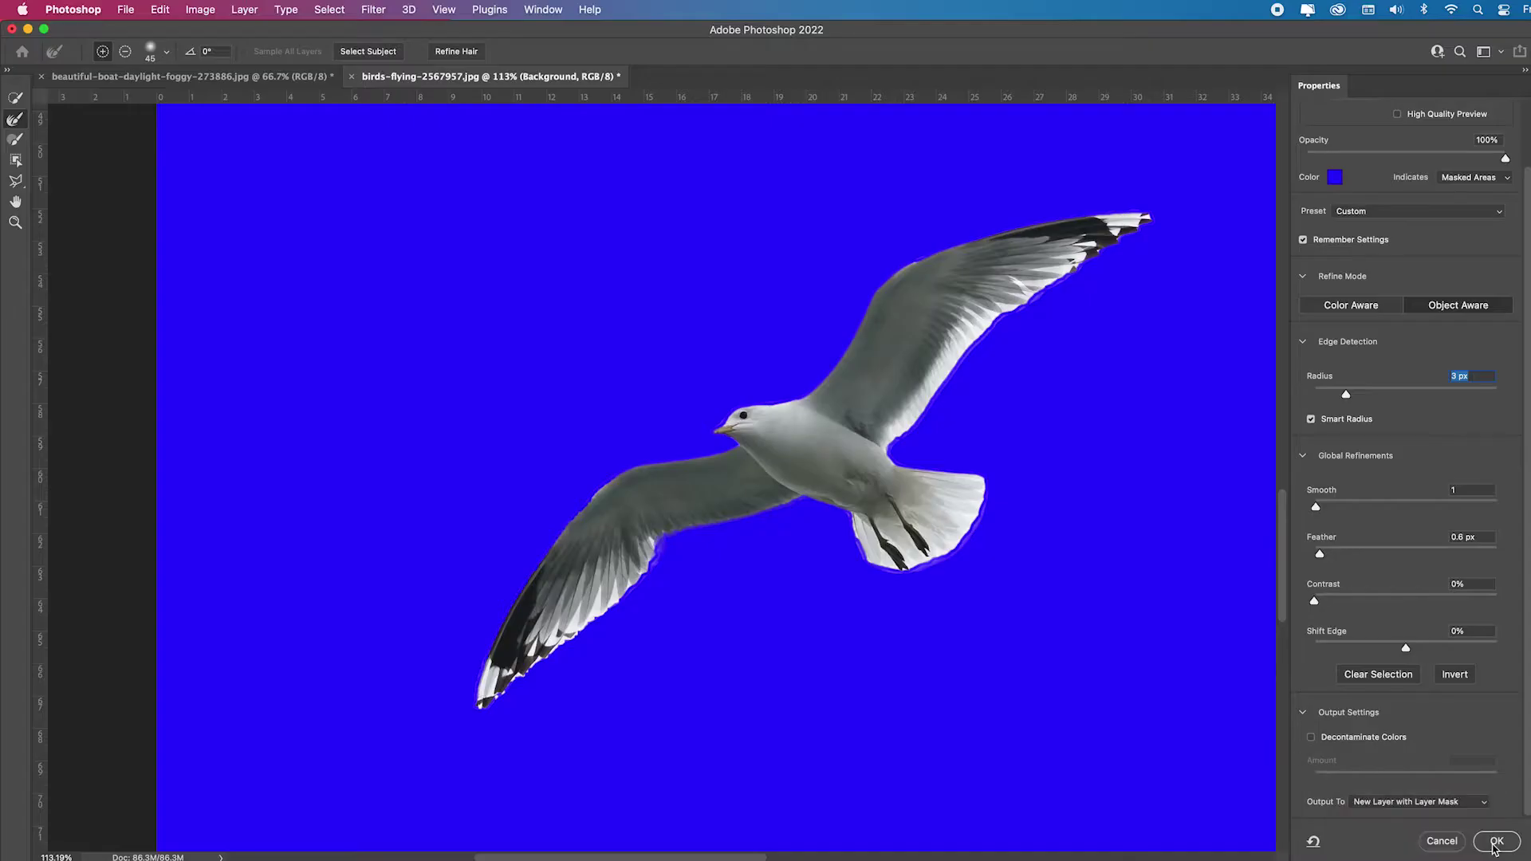
left_click(1497, 841)
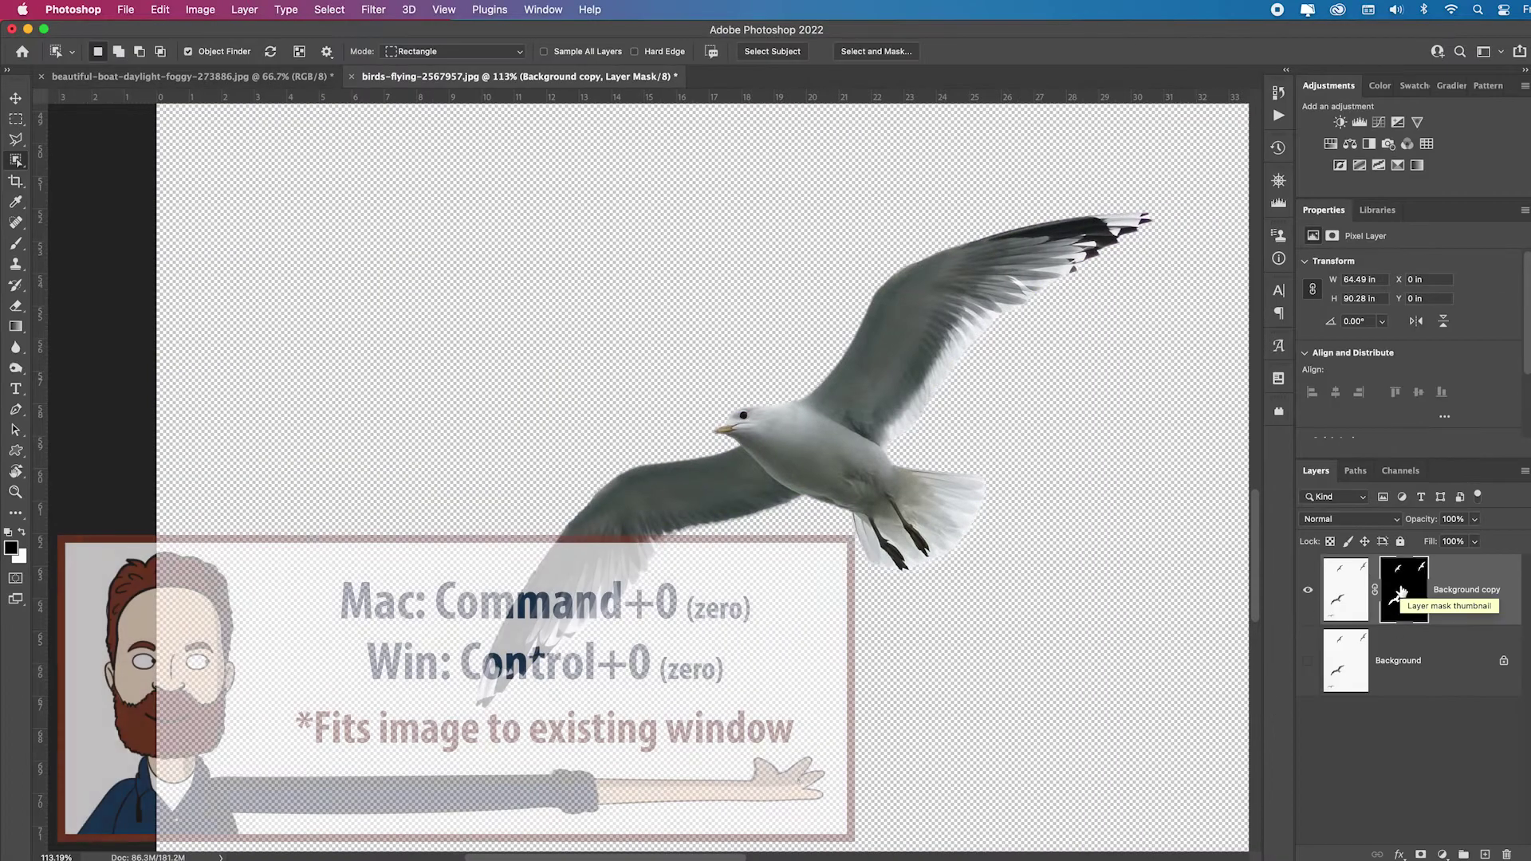
Step: View the layer mask alone, zoom on the large gull, and set the brush to Overlay mode
key("super+0")
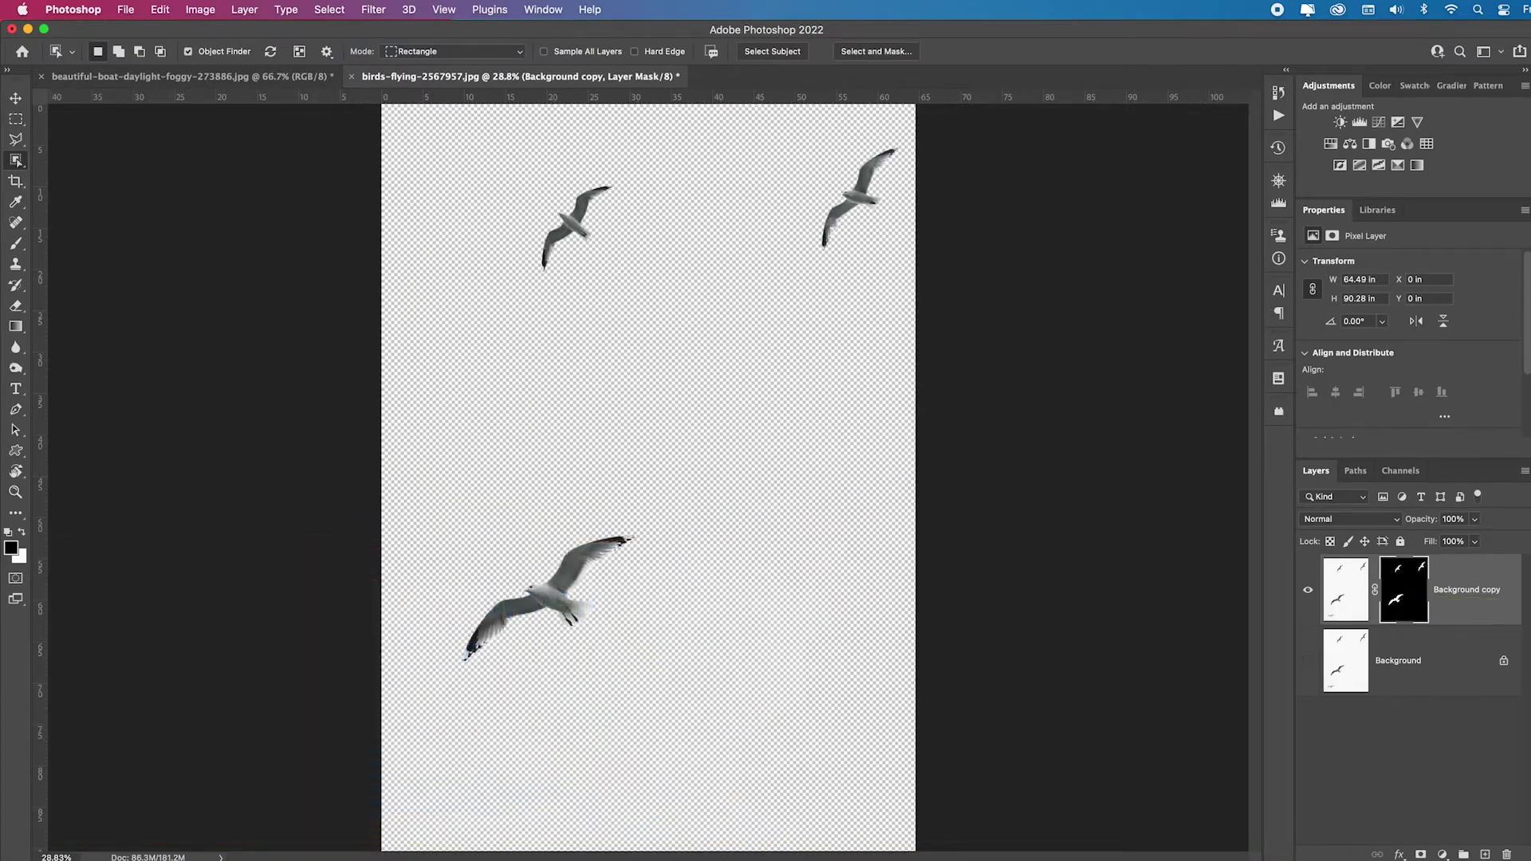
left_click(1399, 613, "alt")
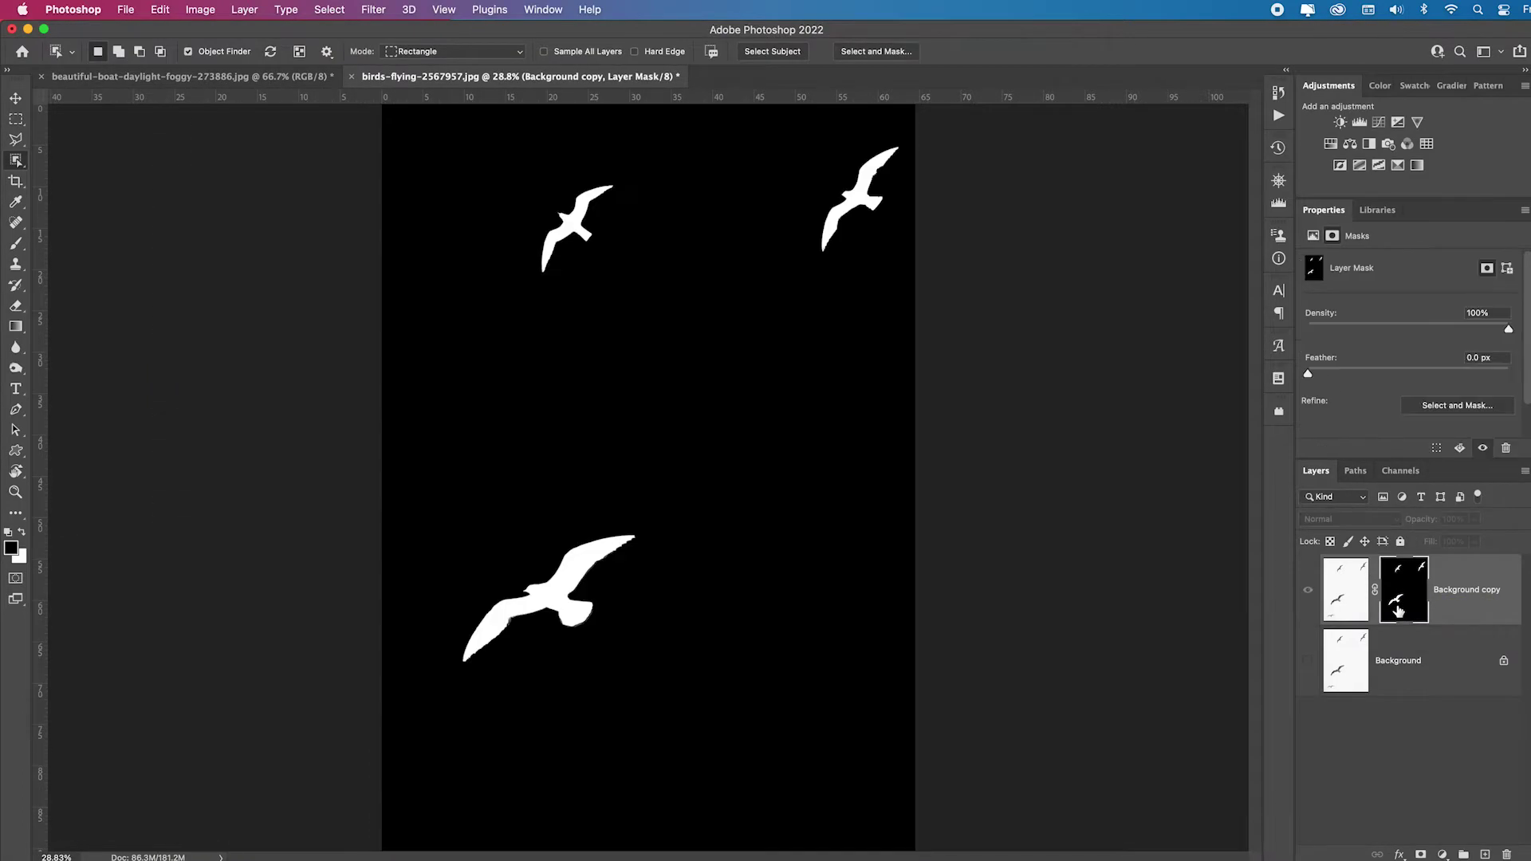
left_click_drag(357, 592, 402, 448)
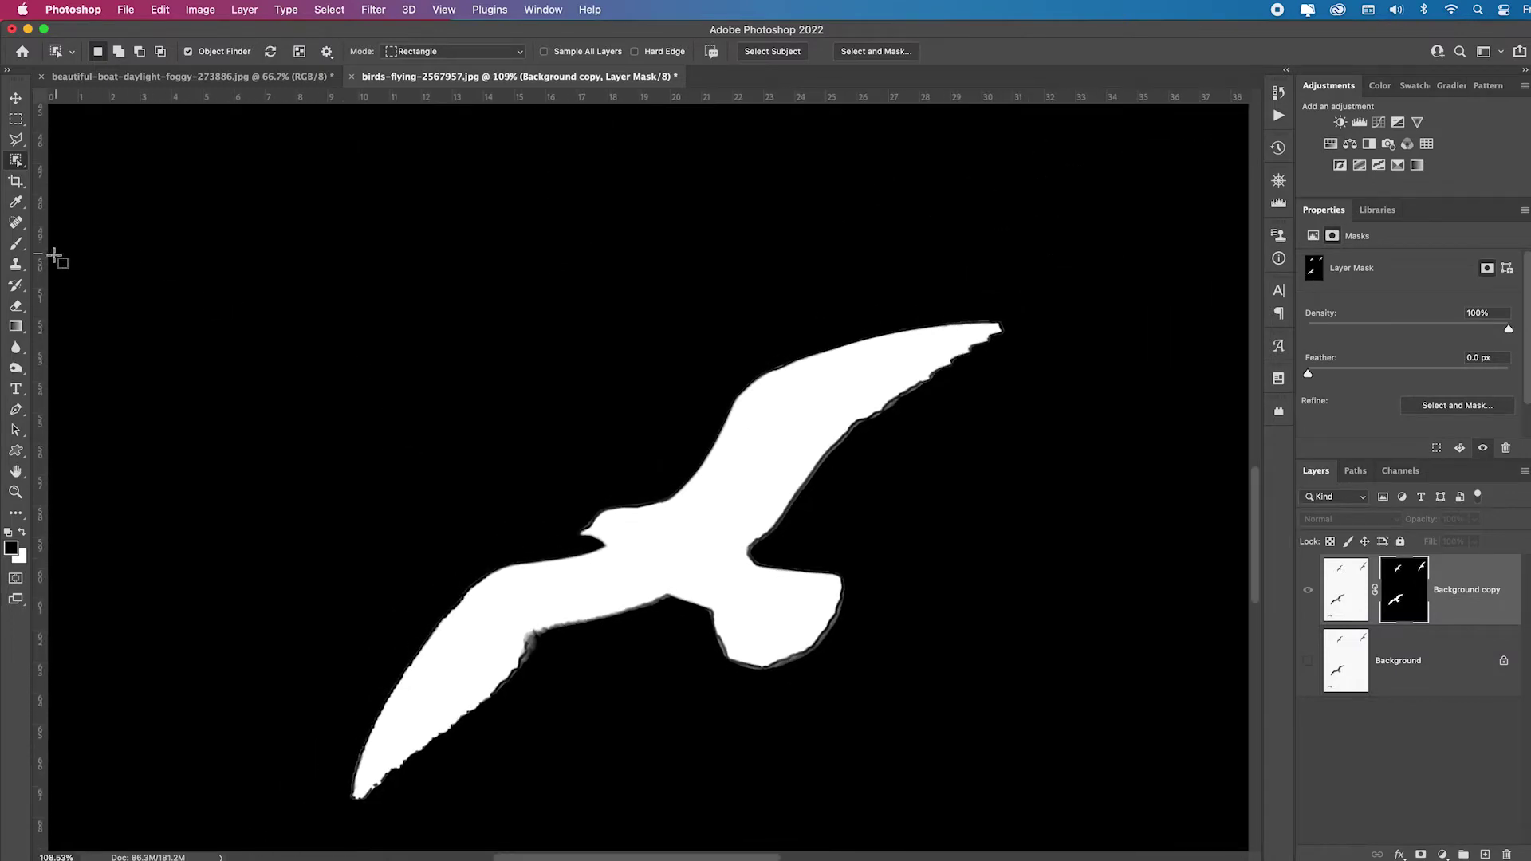
left_click(18, 247)
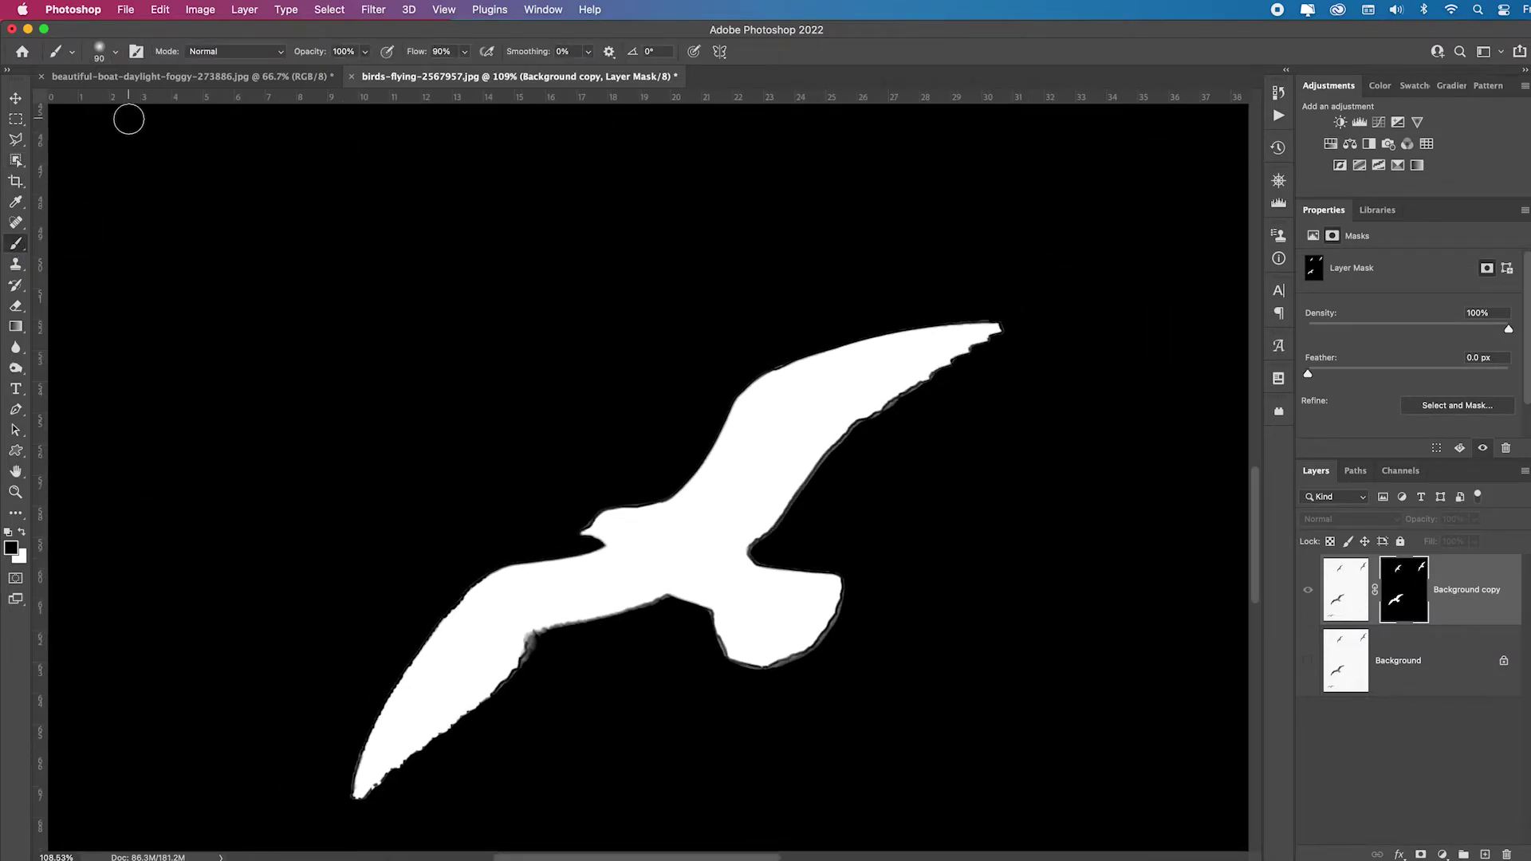
left_click(246, 53)
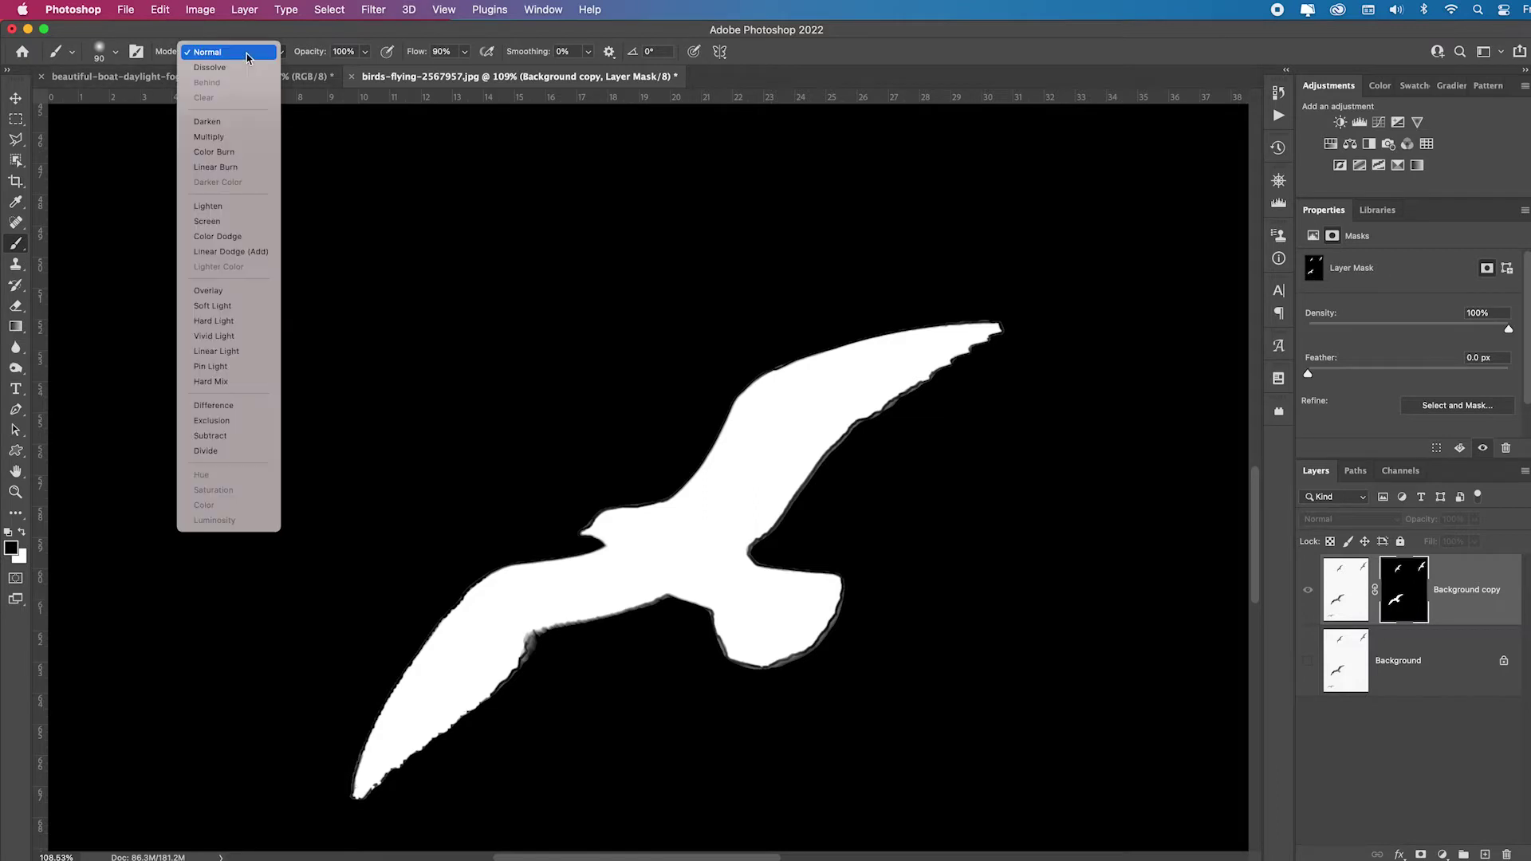
left_click(232, 292)
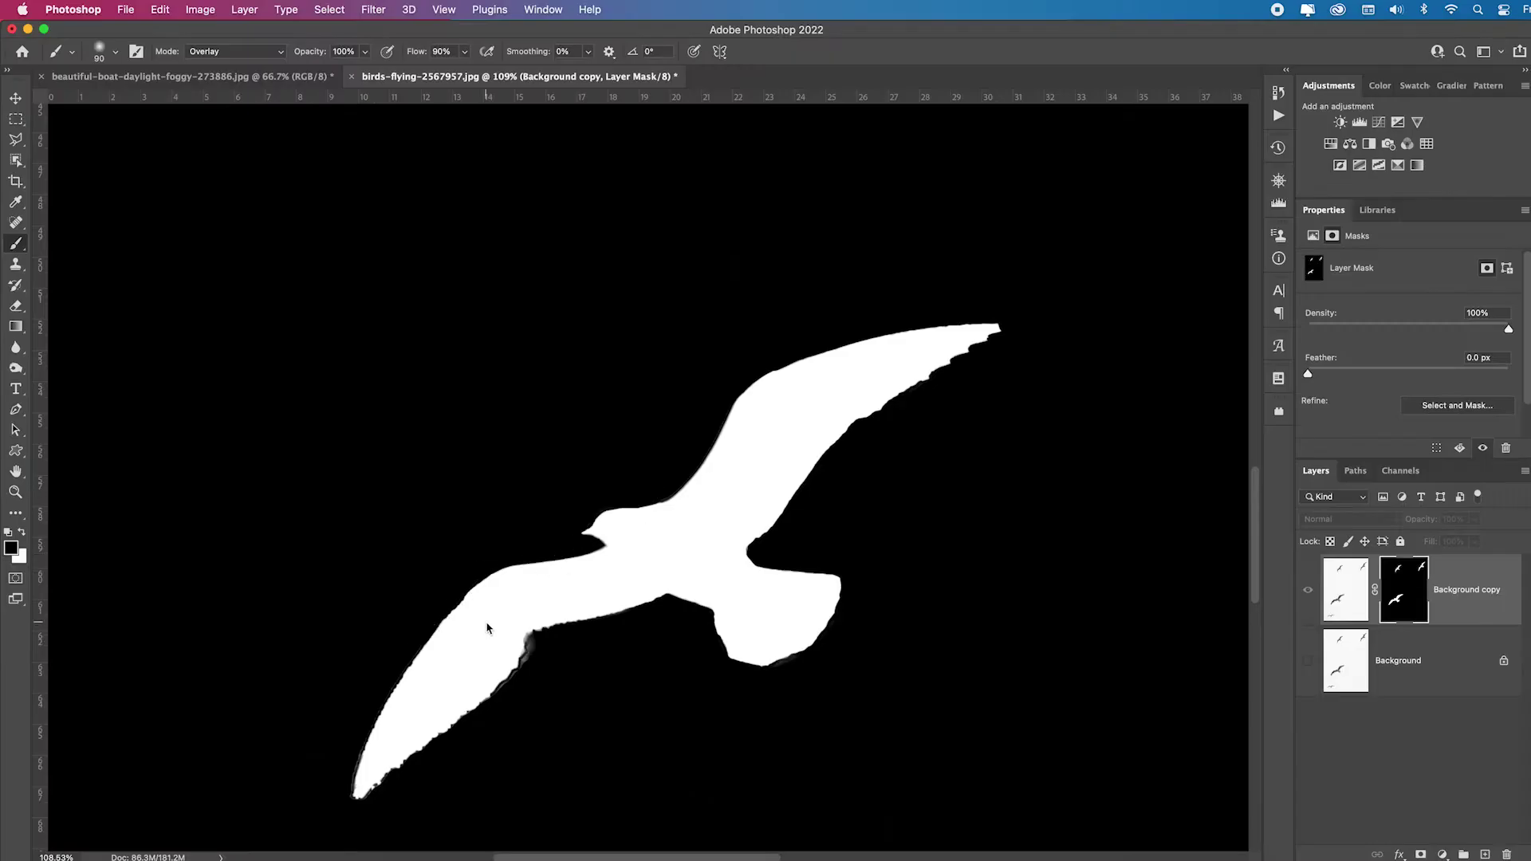
Step: Paint the large gull's wing edges clean in the mask, then return to the cut-out view
left_click_drag(351, 797, 539, 650)
mouse_move(941, 375)
left_mouse_down()
mouse_move(674, 505)
mouse_move(797, 359)
mouse_move(850, 481)
mouse_move(805, 520)
left_mouse_up()
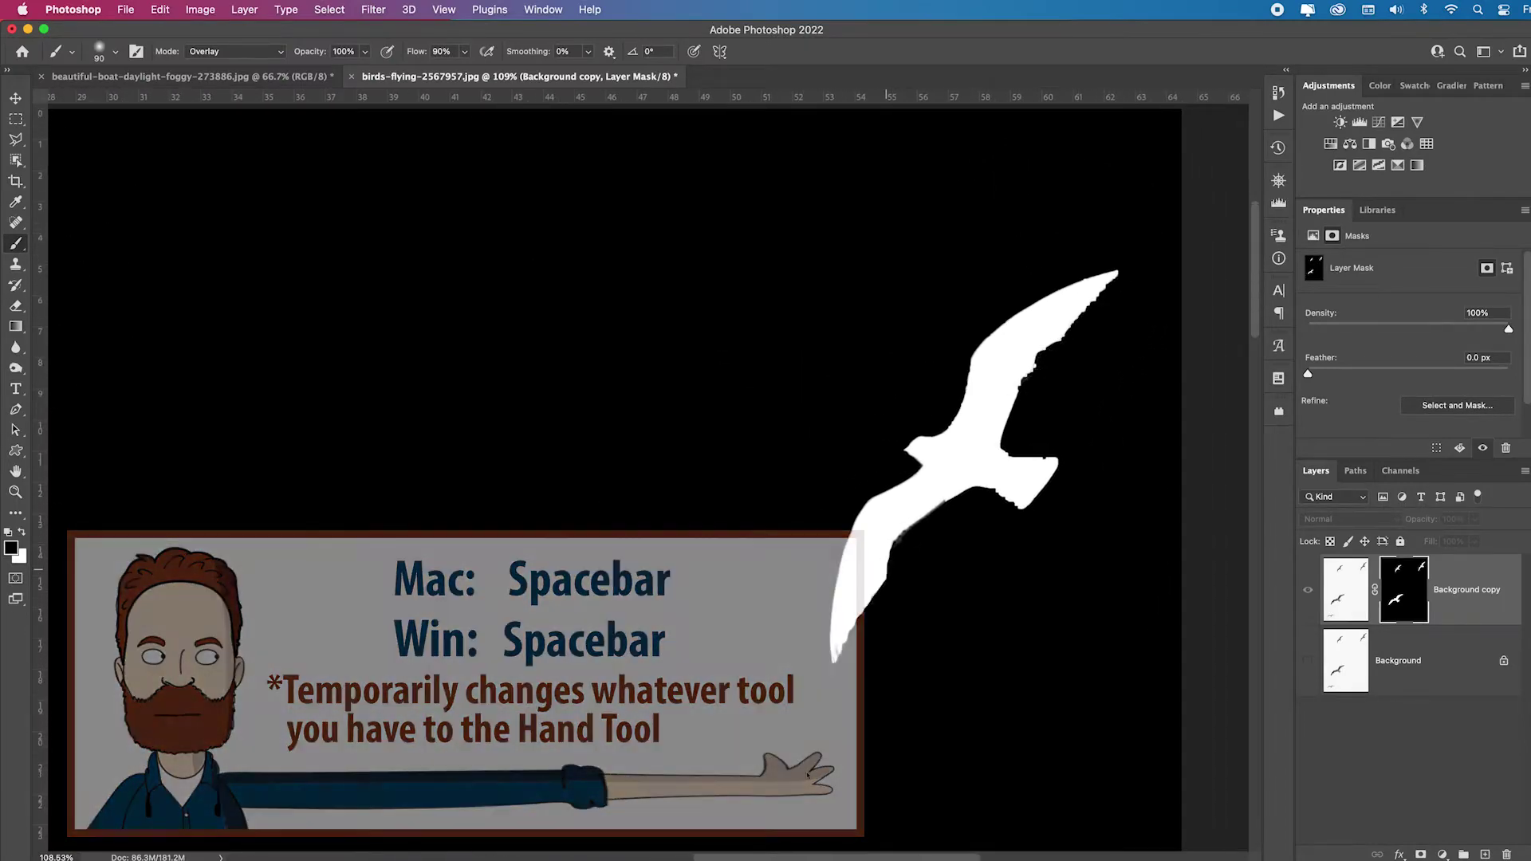
scroll(550, 523, "right", 10)
left_click_drag(861, 280, 996, 350)
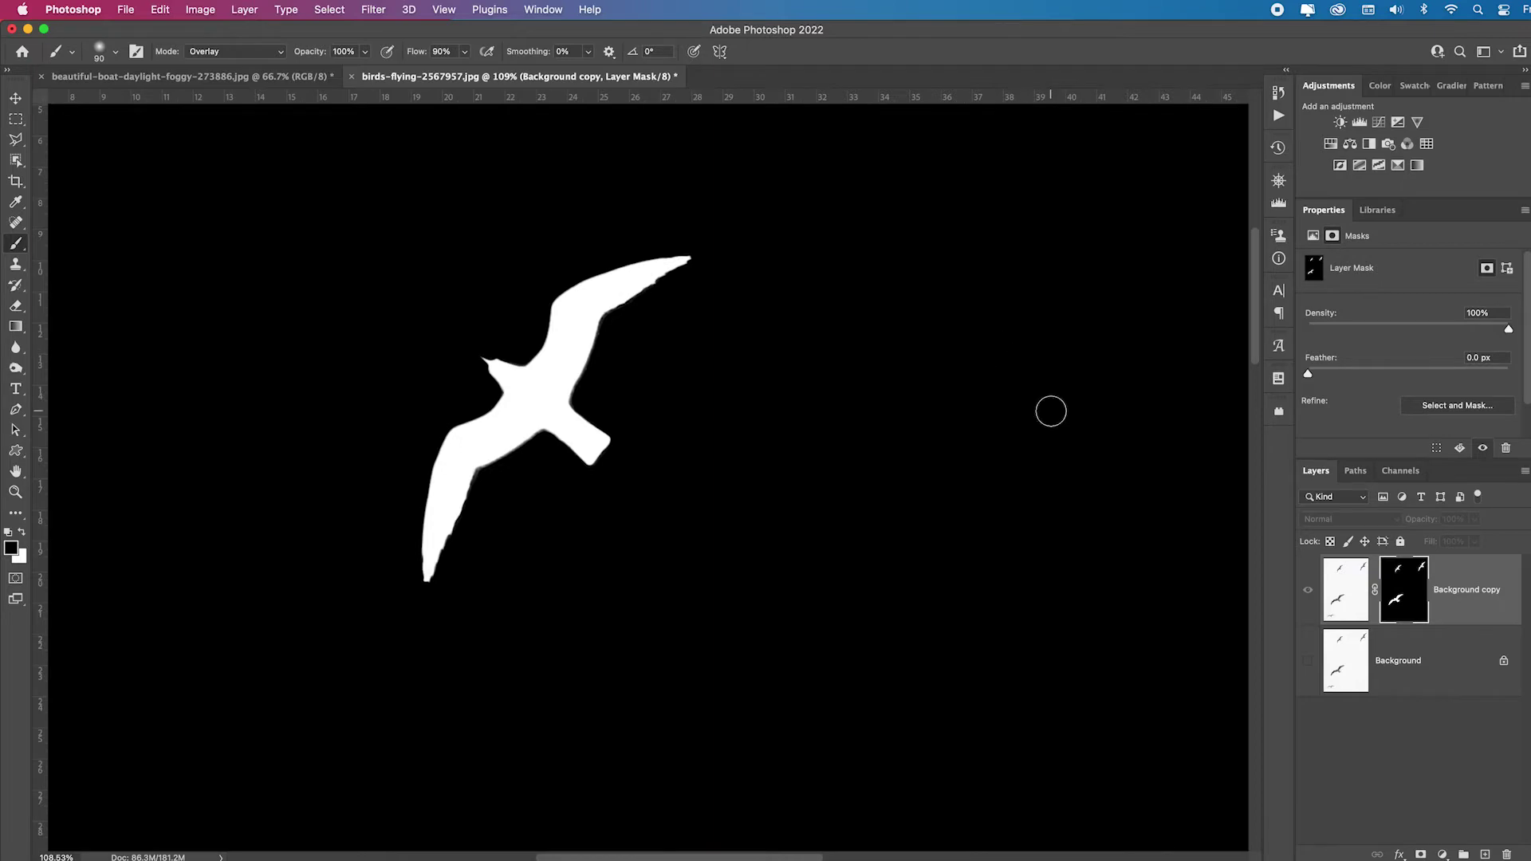
key("super+0")
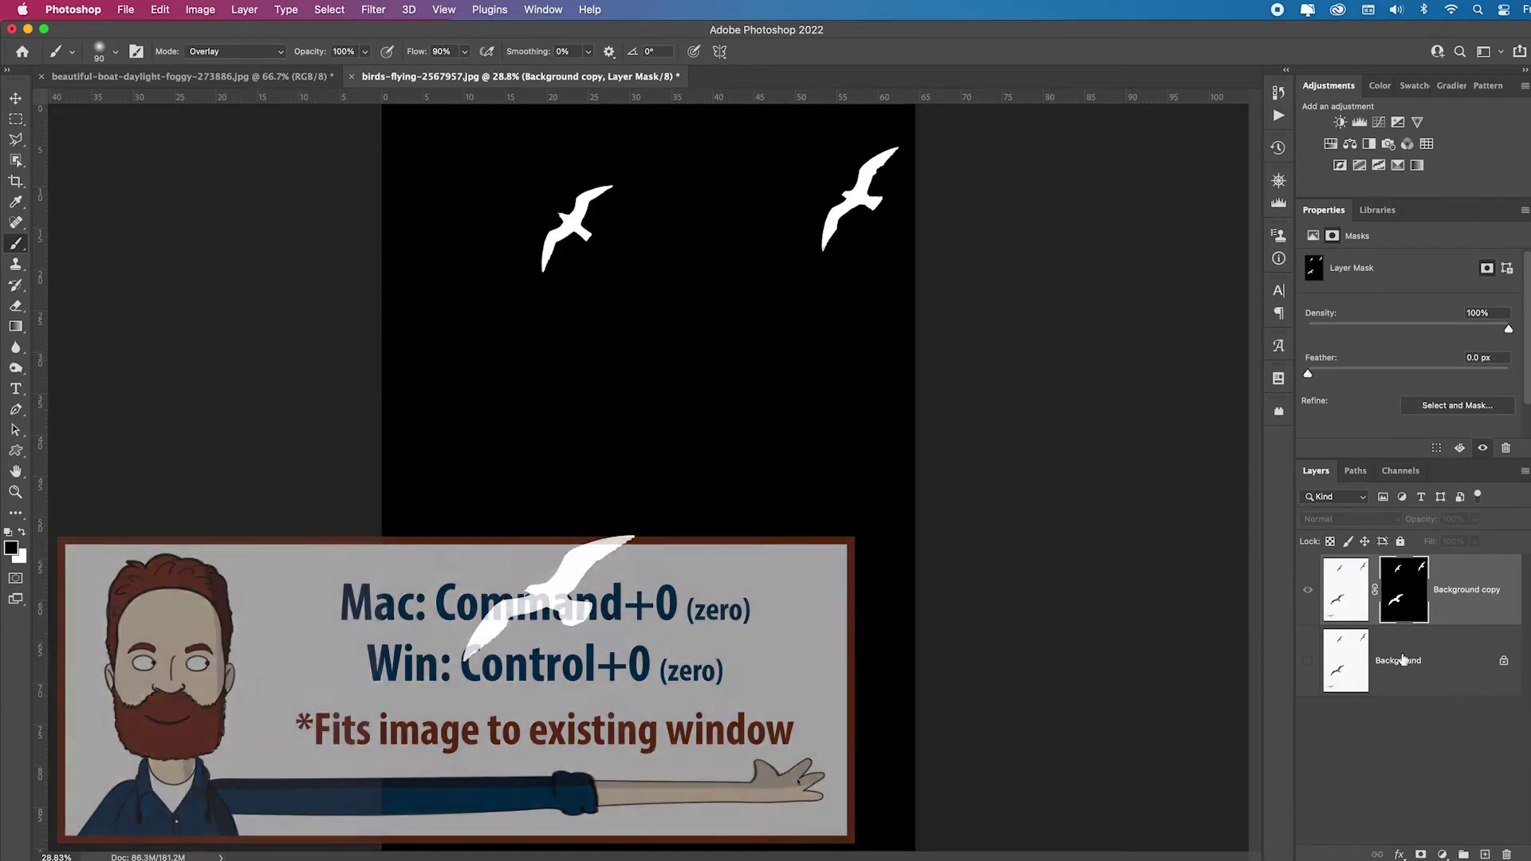
left_click(1334, 604)
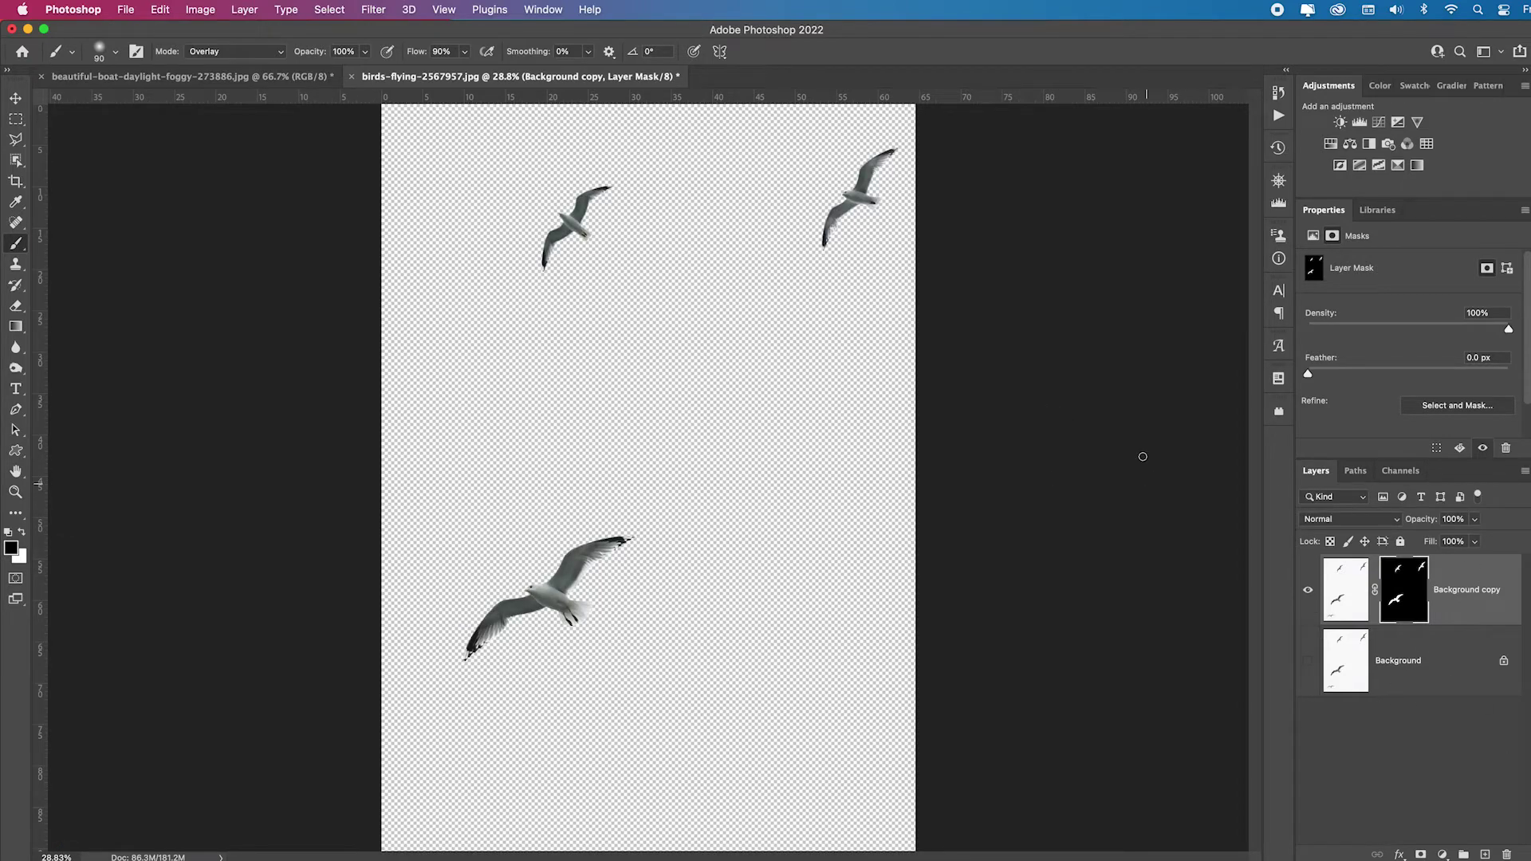
Step: Copy the masked gull layer into the sailboat photo, place it upper-right, and duplicate it
left_click_drag(1485, 572, 753, 662)
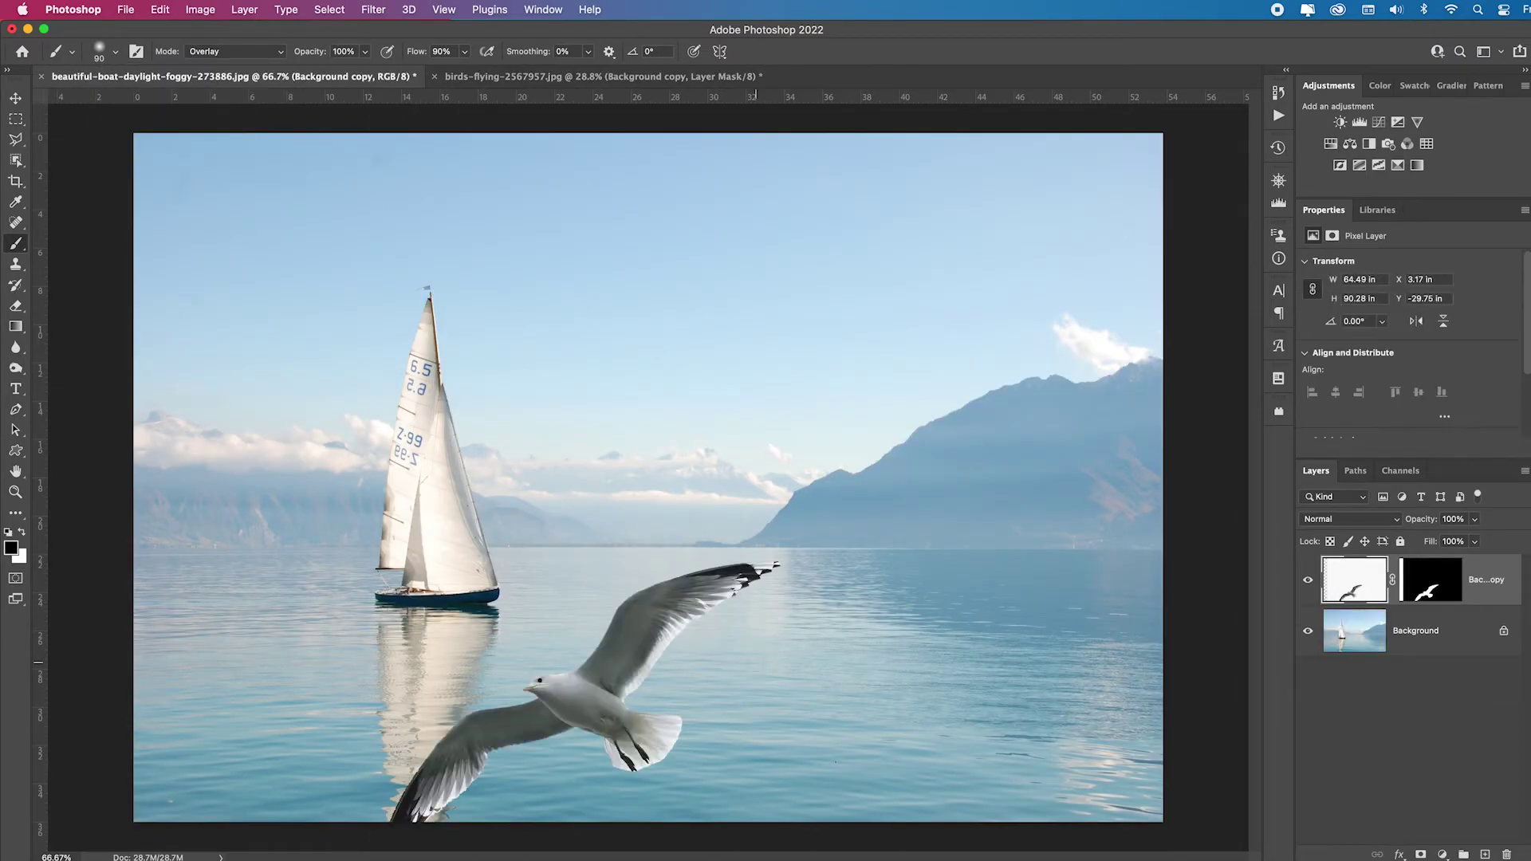
key("v")
left_click_drag(619, 650, 877, 263)
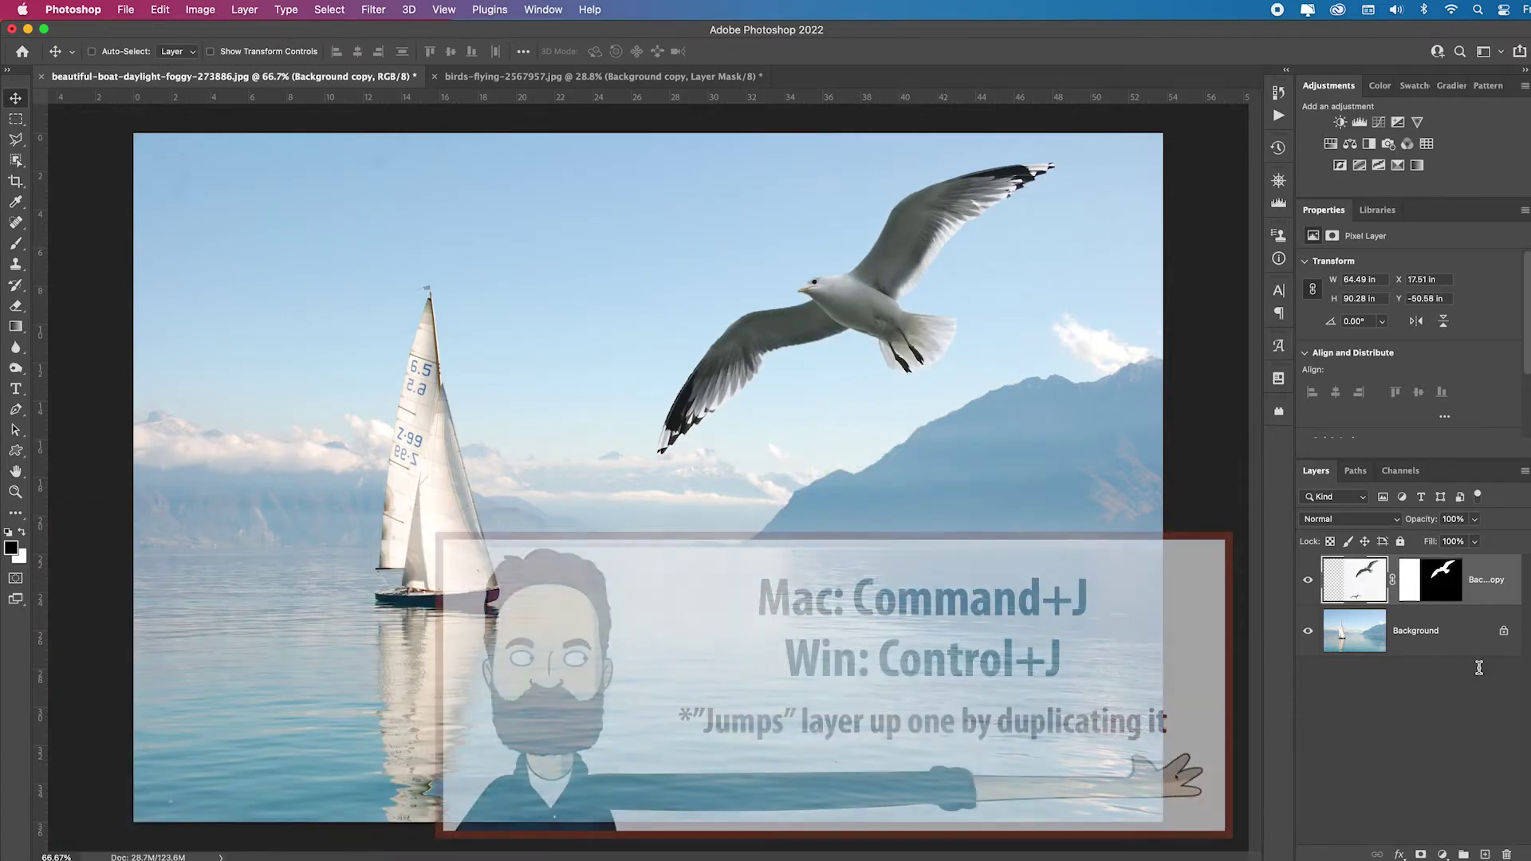
key("super+j")
key("super+t")
key("super+0")
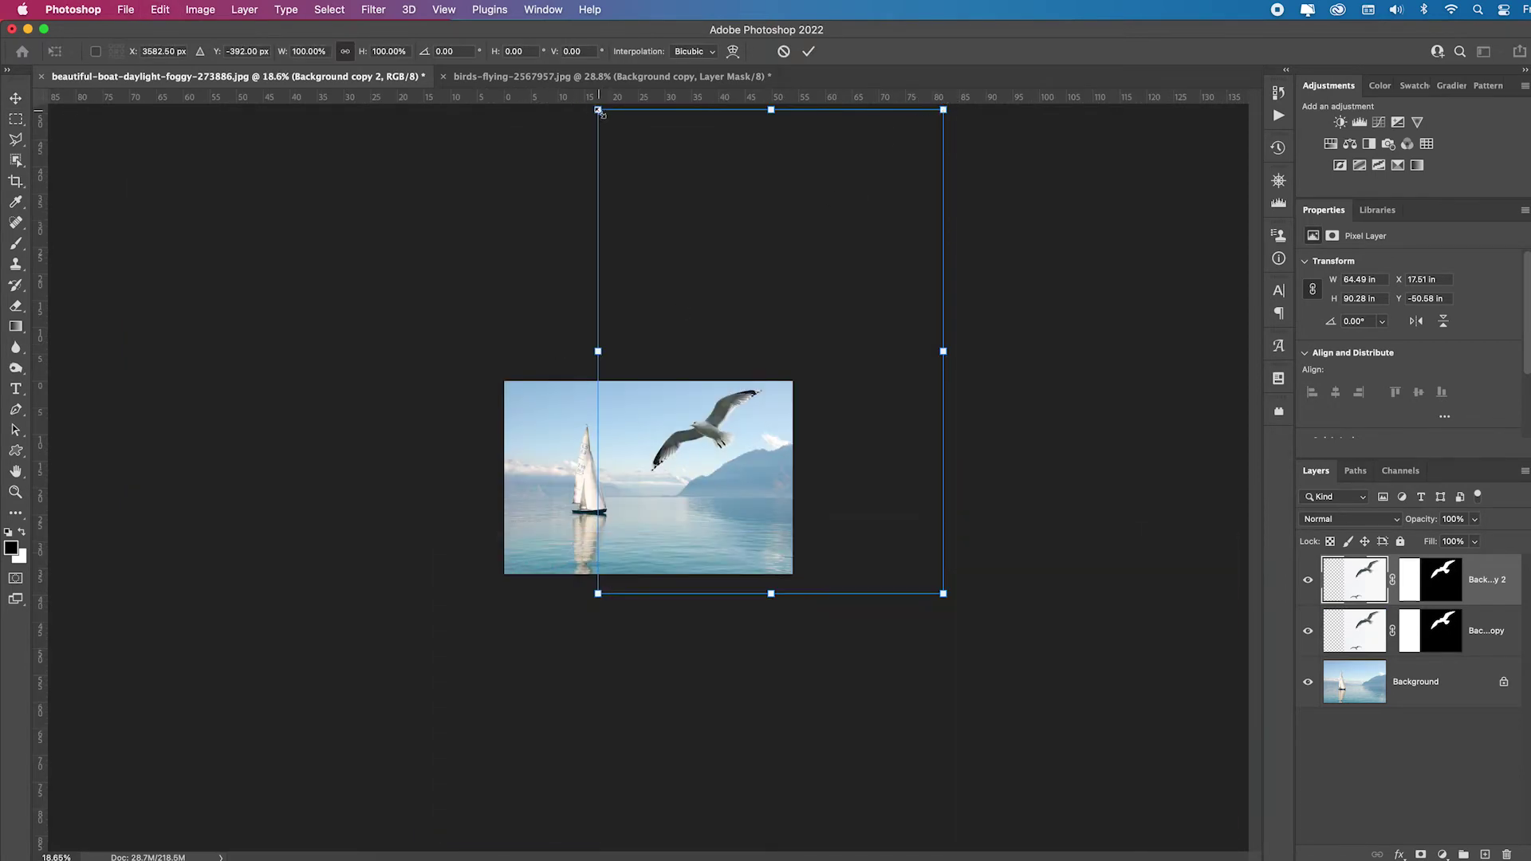
Step: Scale the duplicate gulls to 37.62%, rotate them about 6.88°, nudge left, and commit
left_click_drag(935, 118, 673, 367)
left_click_drag(666, 484, 716, 445)
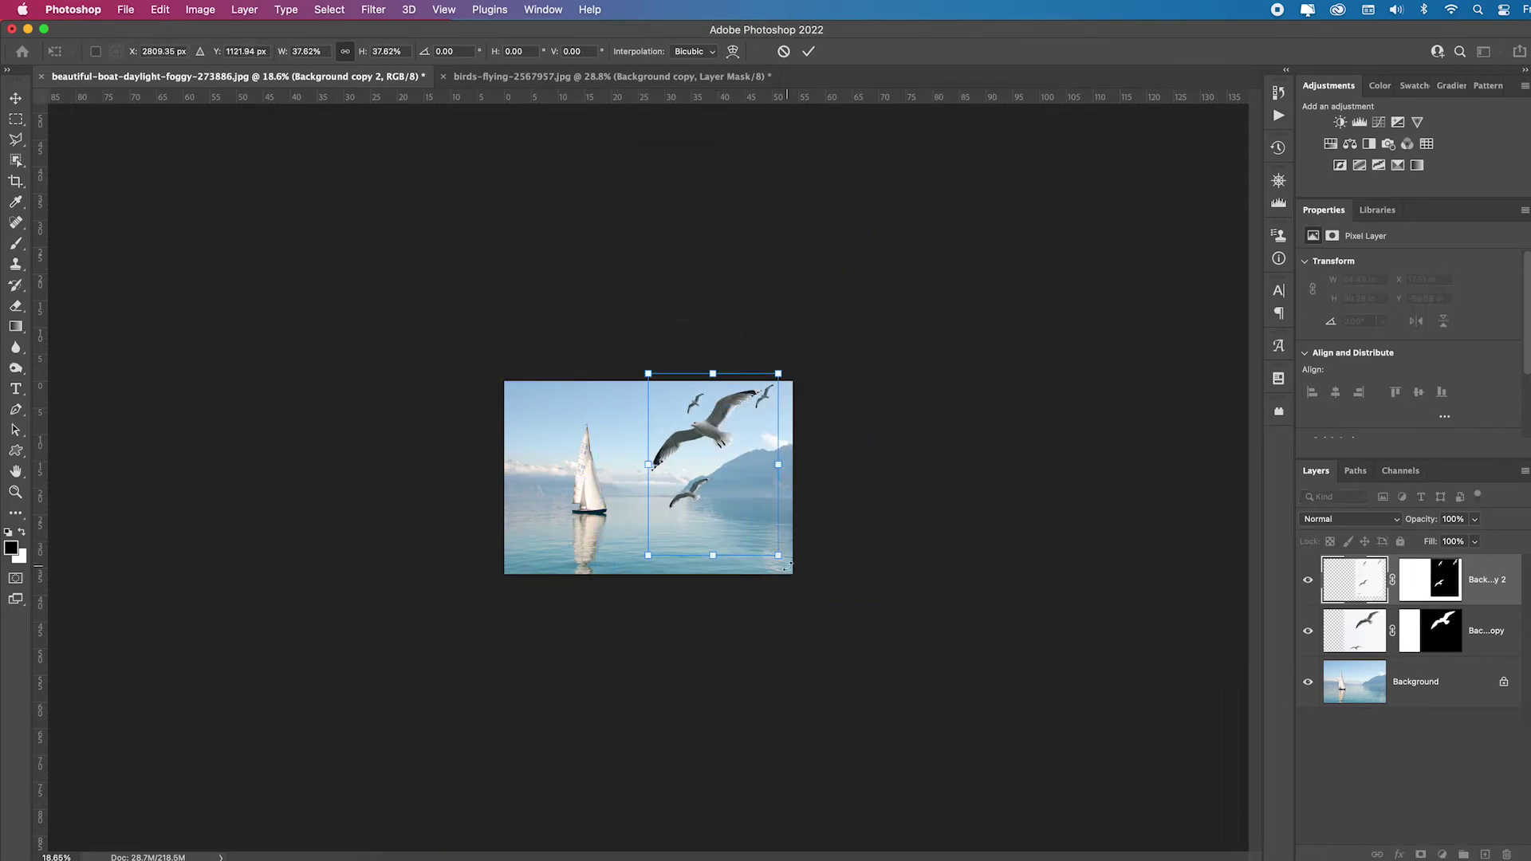
left_click_drag(787, 565, 775, 572)
left_click_drag(694, 496, 683, 494)
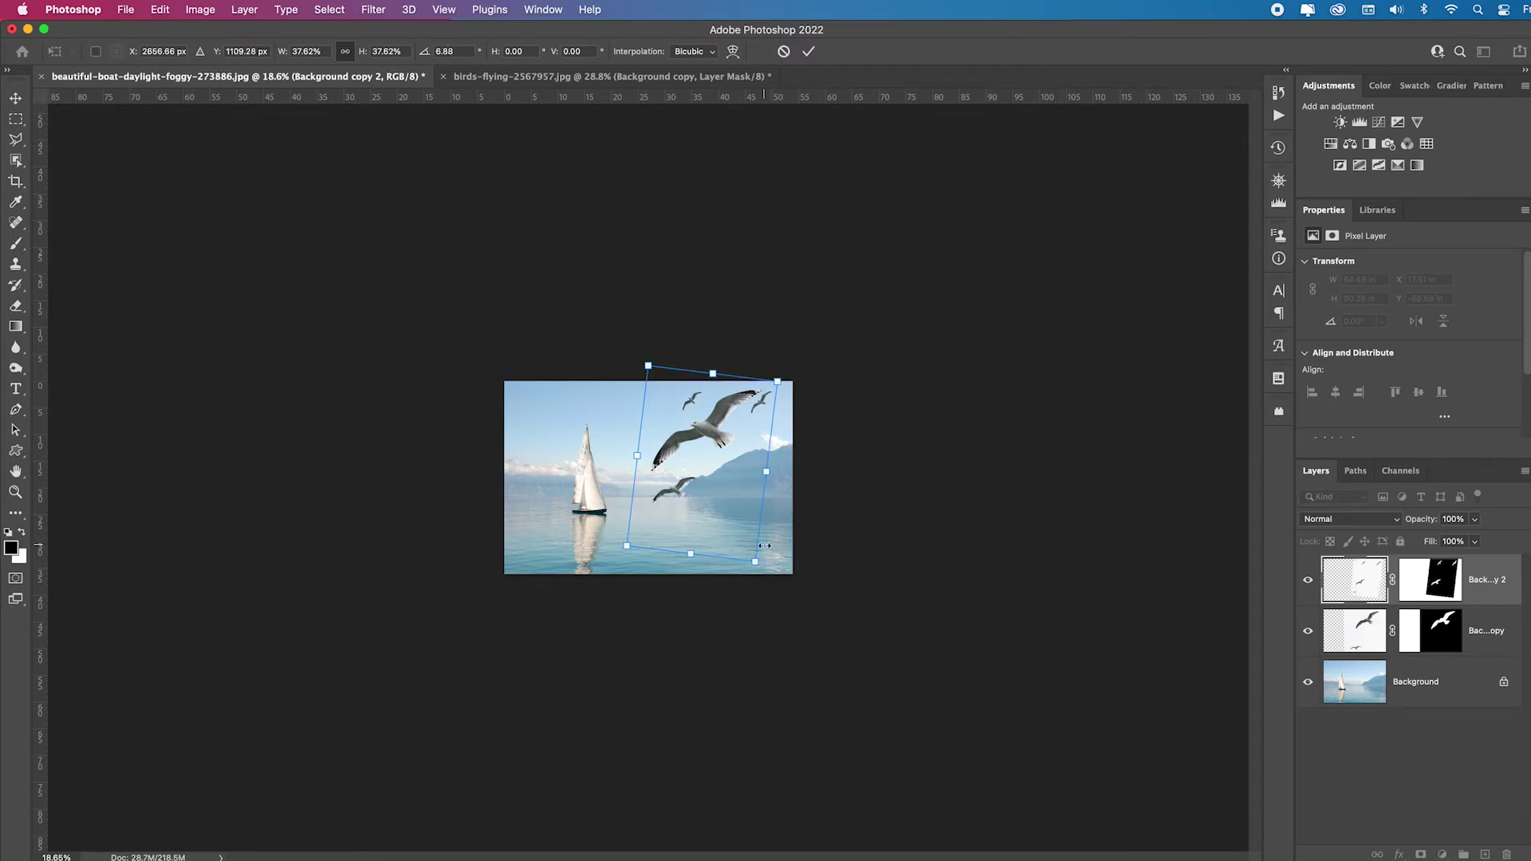
key("Return")
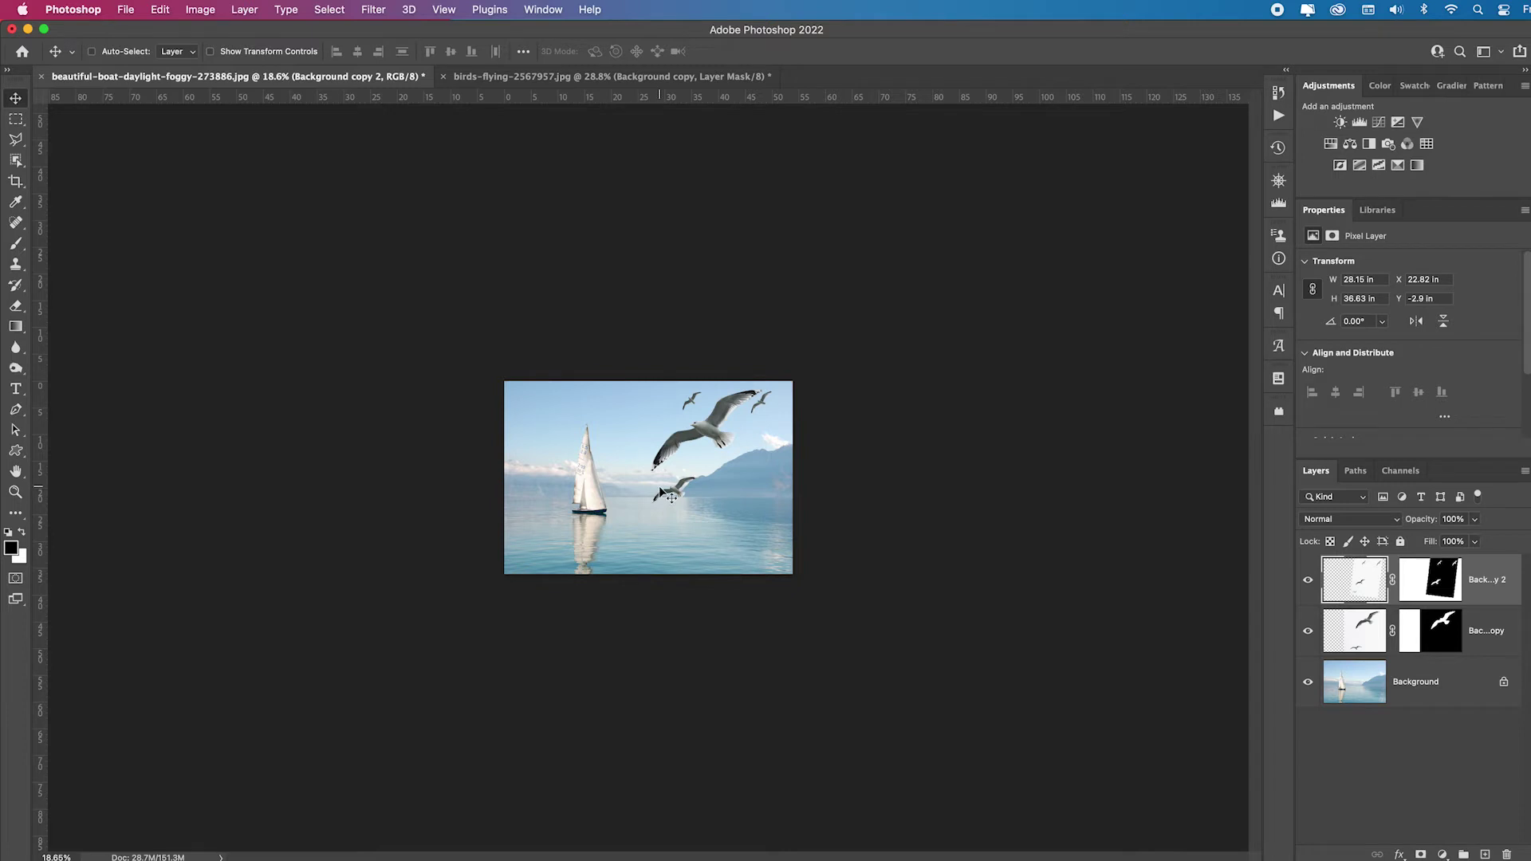
Step: Paint the duplicate's mask with a 200 px Normal-mode brush to hide the stray low gull
key("b")
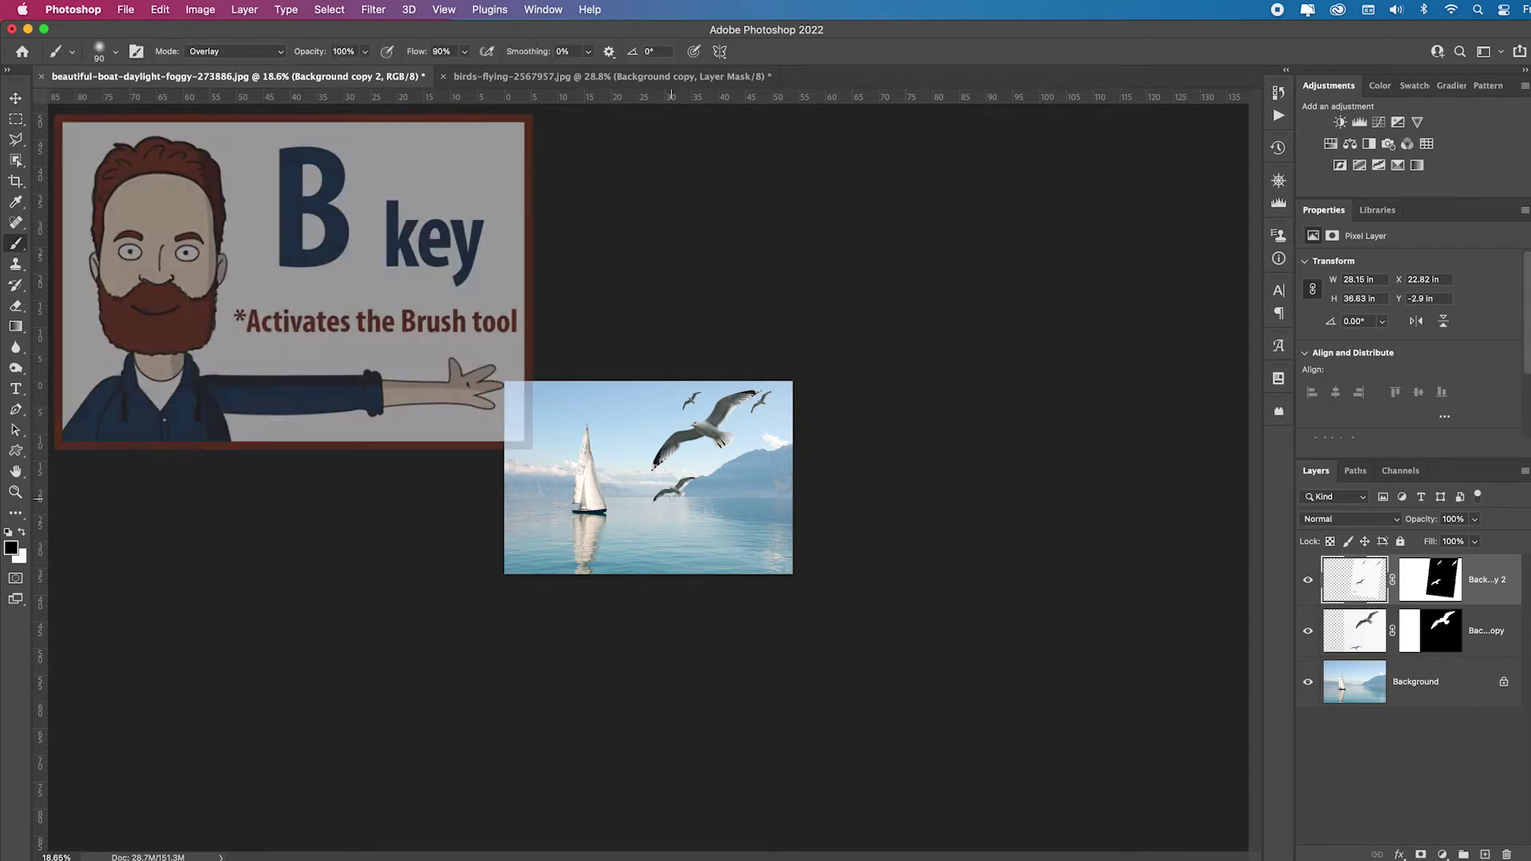
left_click(1437, 588)
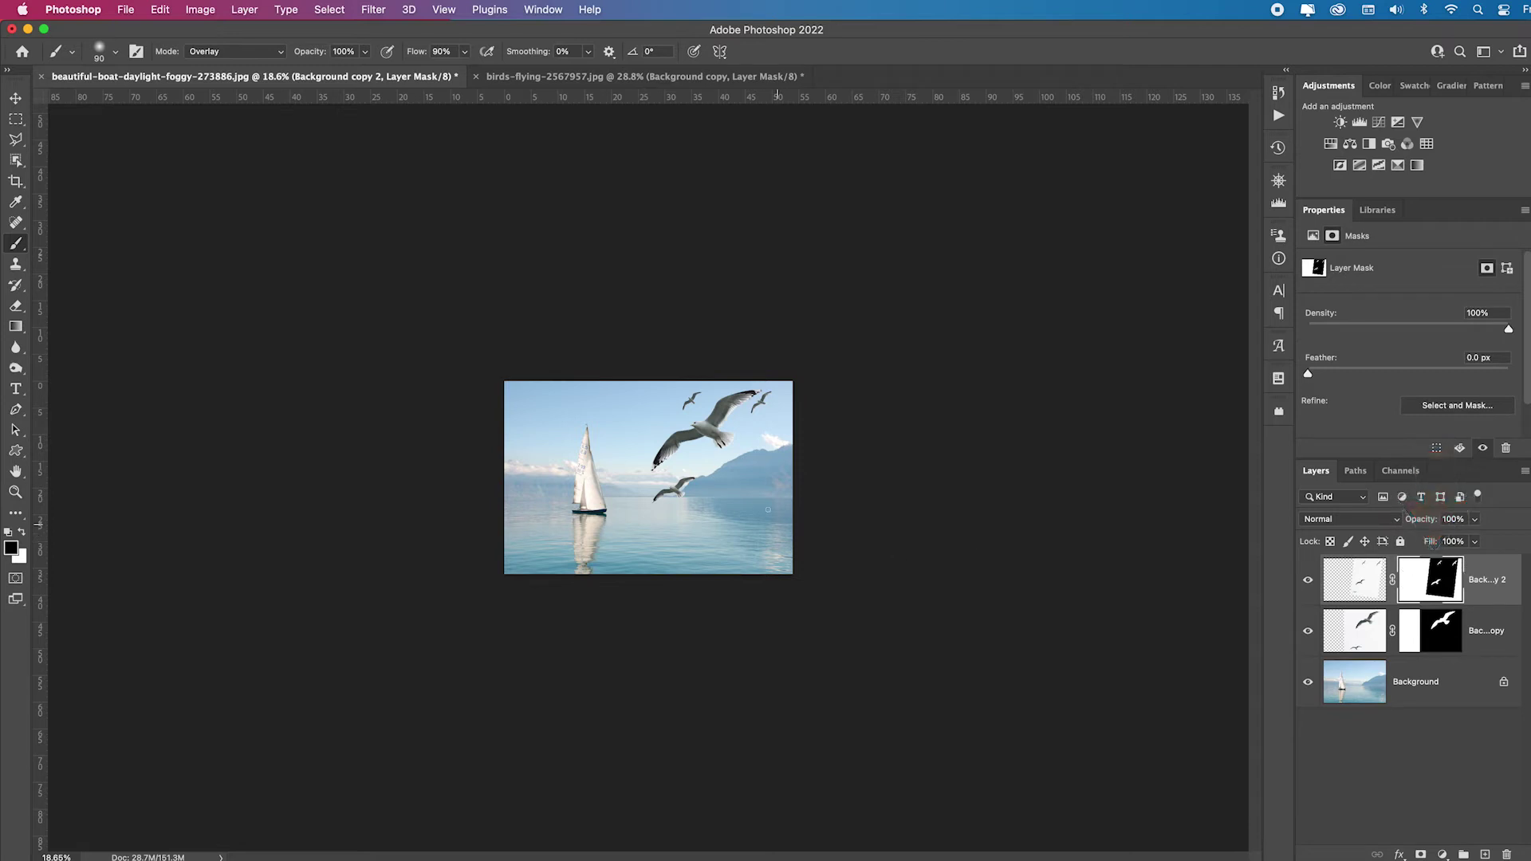
key("bracketright")
key("bracketright")
key("bracketright")
key("bracketright")
key("bracketright")
left_click(256, 52)
Step: Merge the two gull layers, applying the mask, and fit the composite to the window
key("super+e")
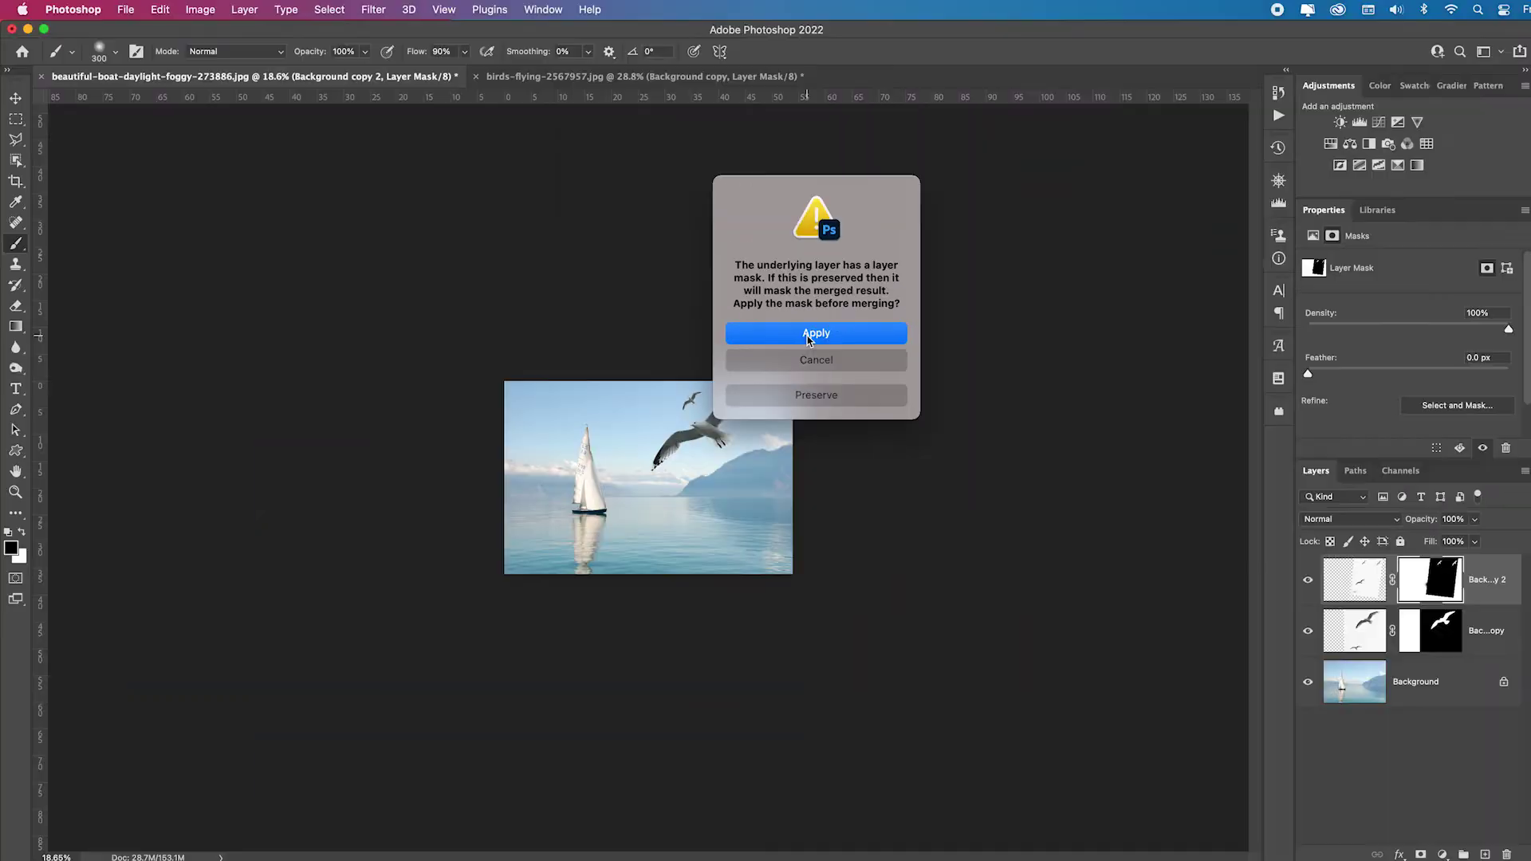
left_click(808, 339)
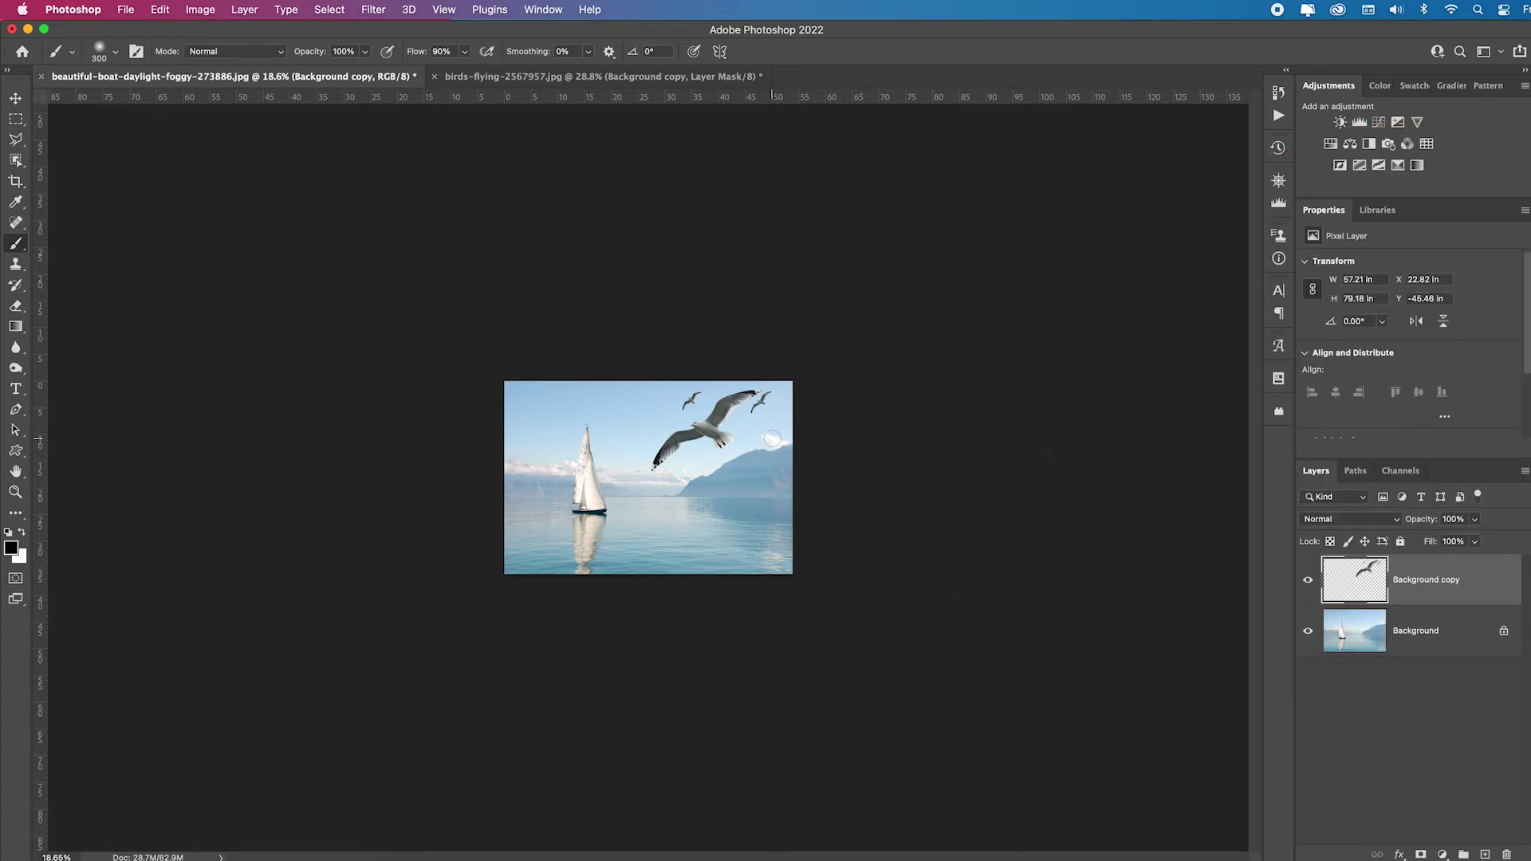
key("super+0")
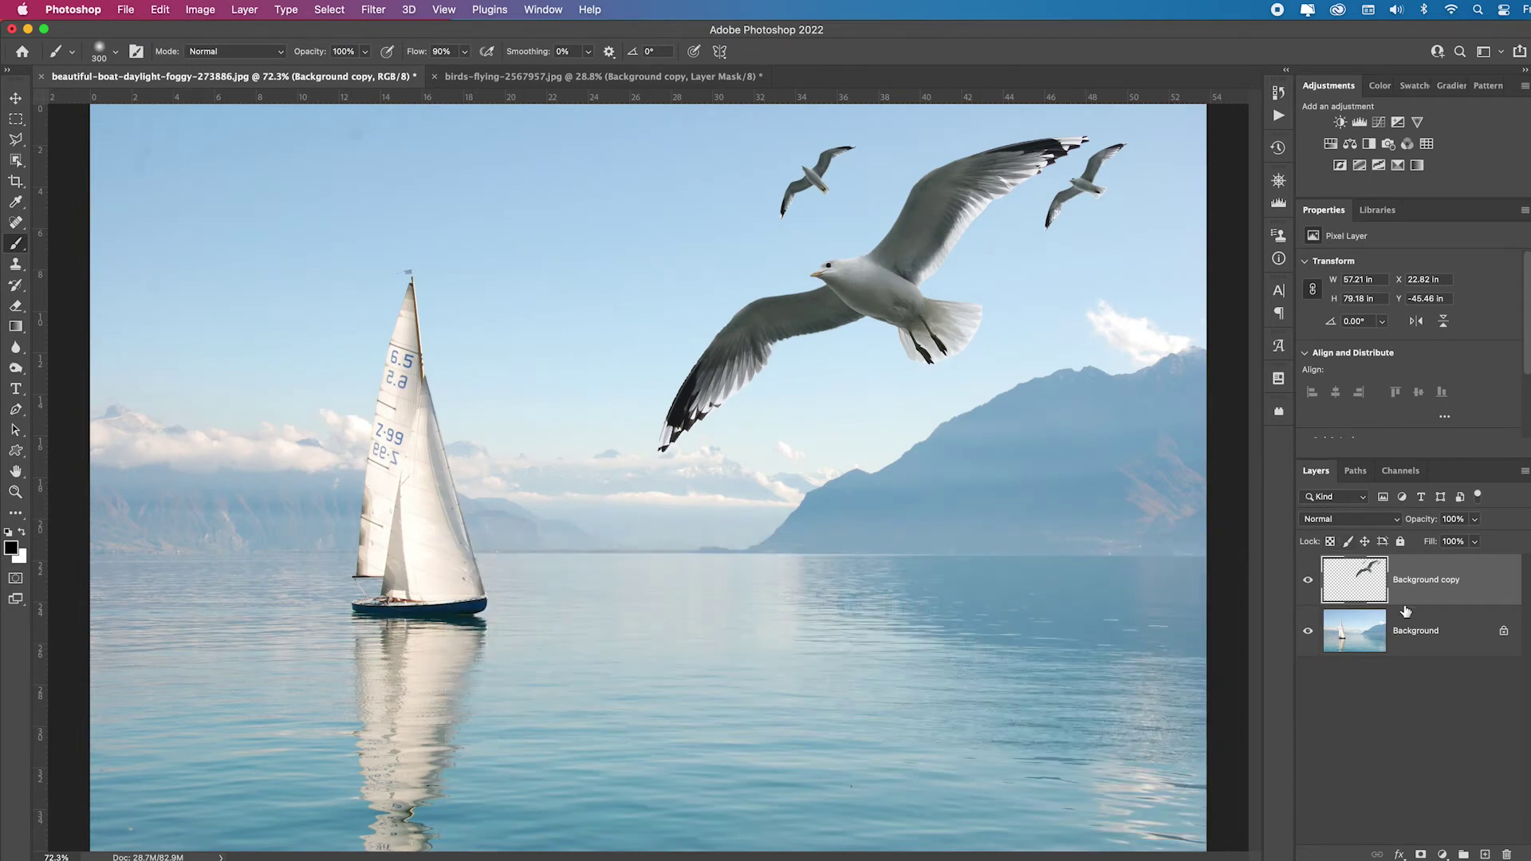
Step: Apply the Harmonization neural filter referencing Background at strength 100, output to a new layer
left_click(374, 11)
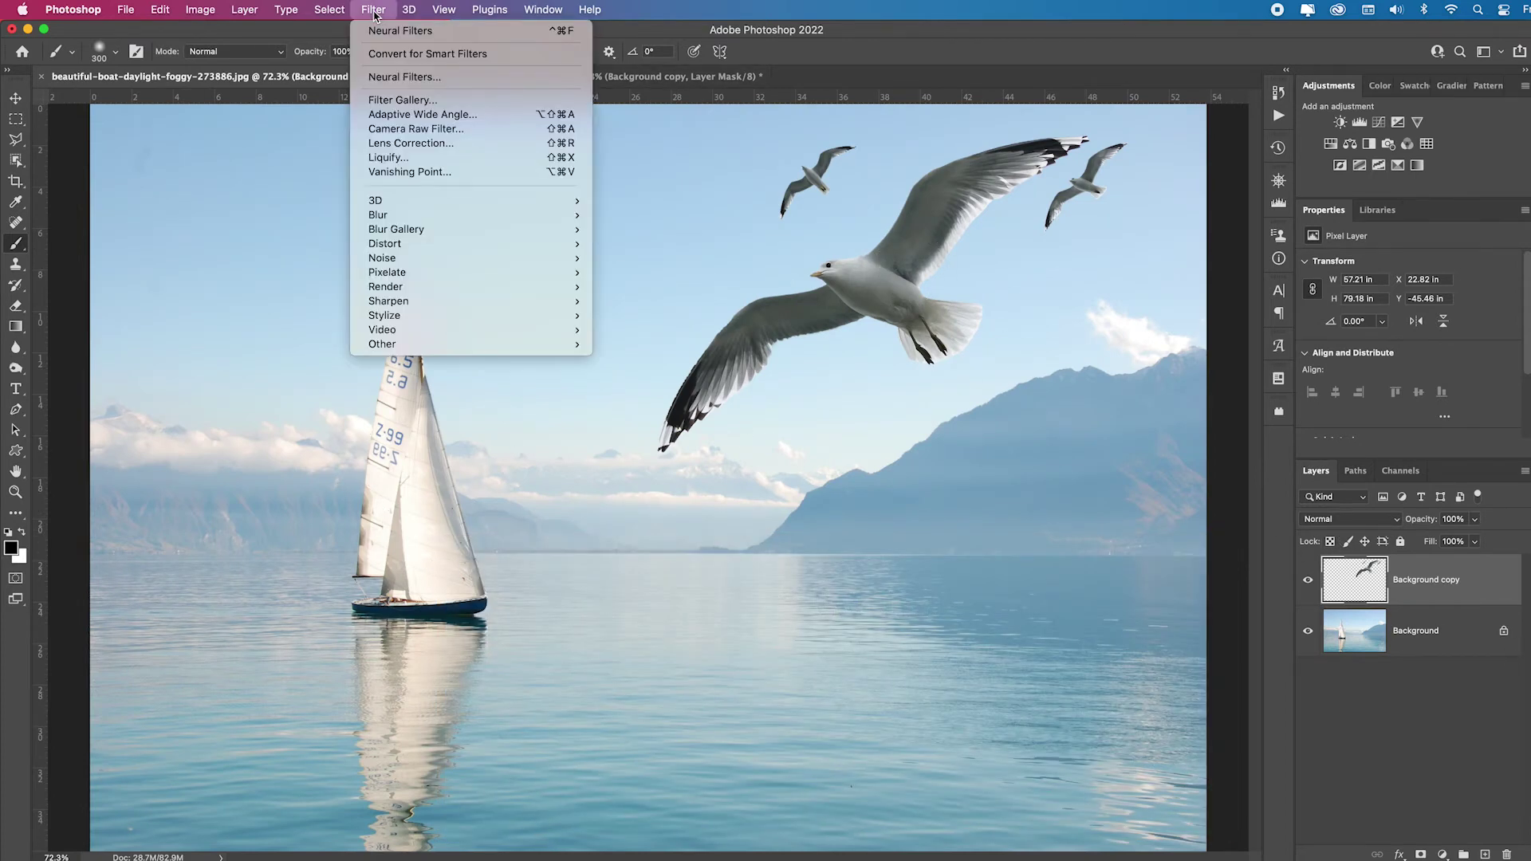
left_click(475, 78)
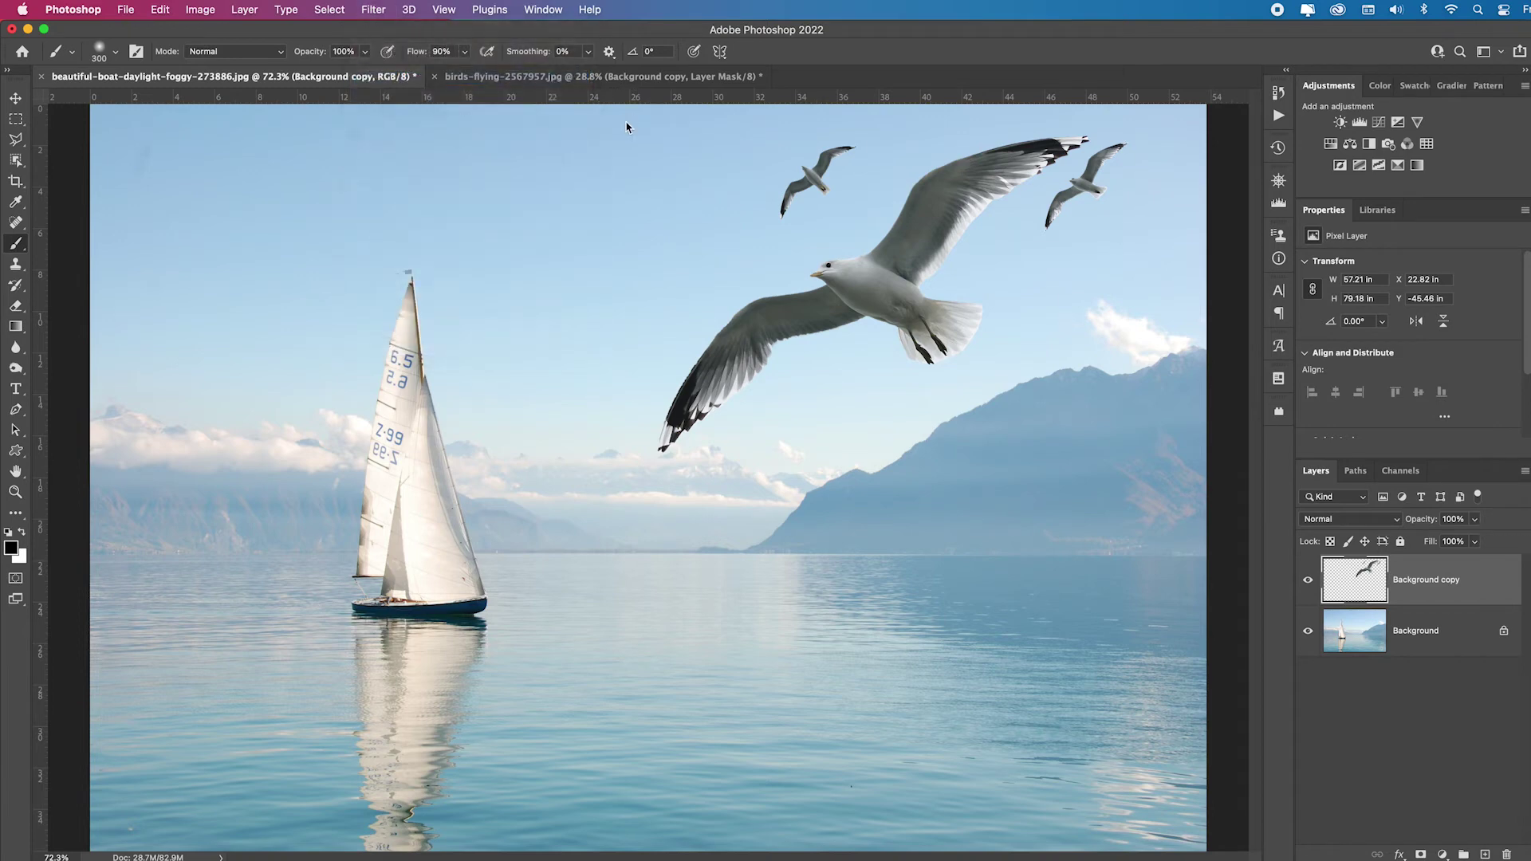
left_click(1218, 410)
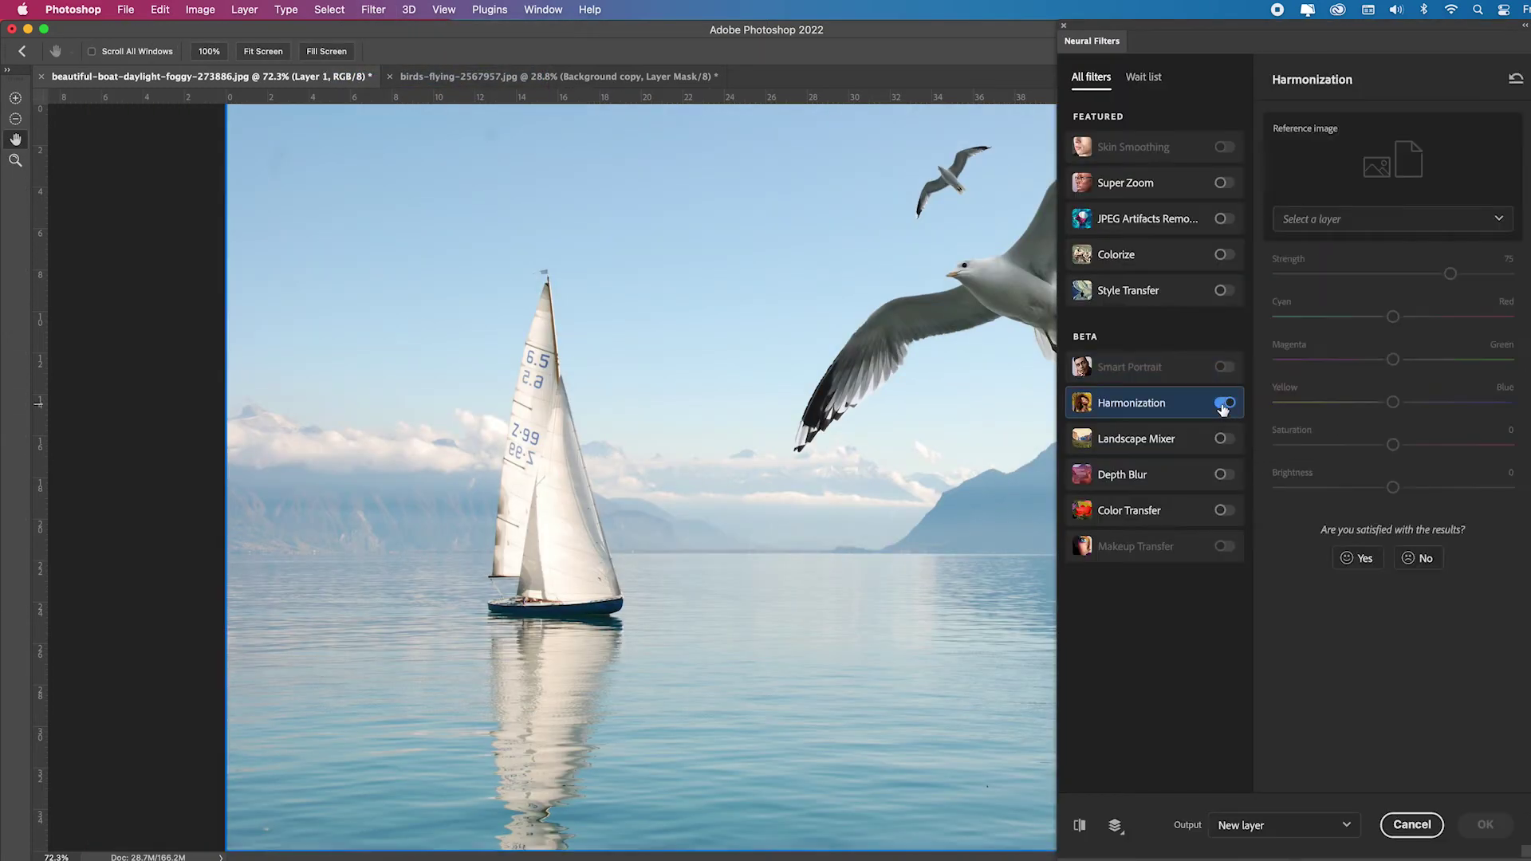
left_click(1497, 219)
left_click(1308, 271)
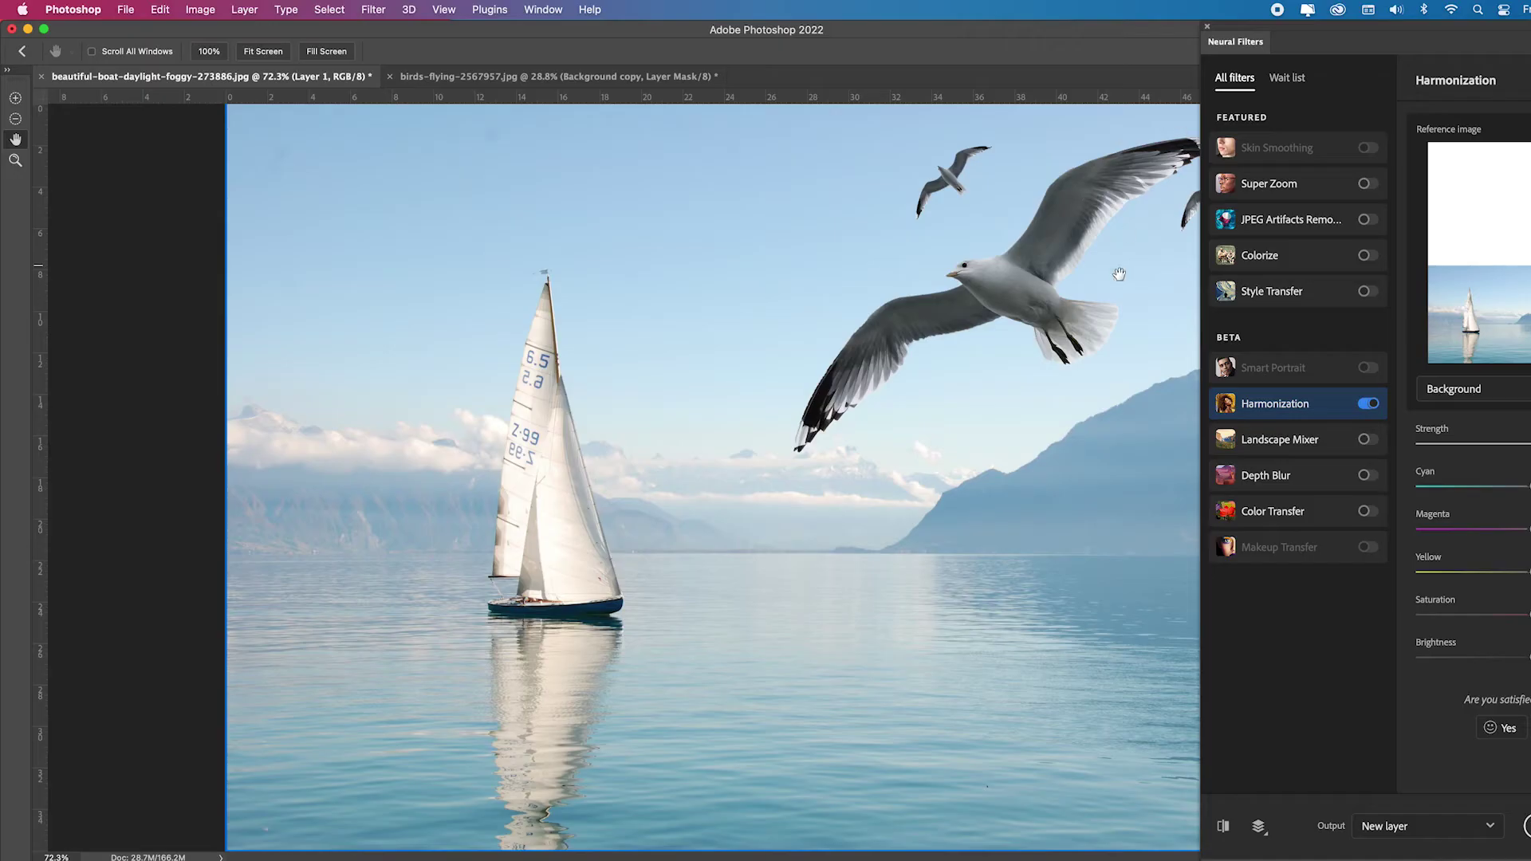
left_click_drag(1350, 32, 252, 47)
left_click_drag(570, 461, 613, 472)
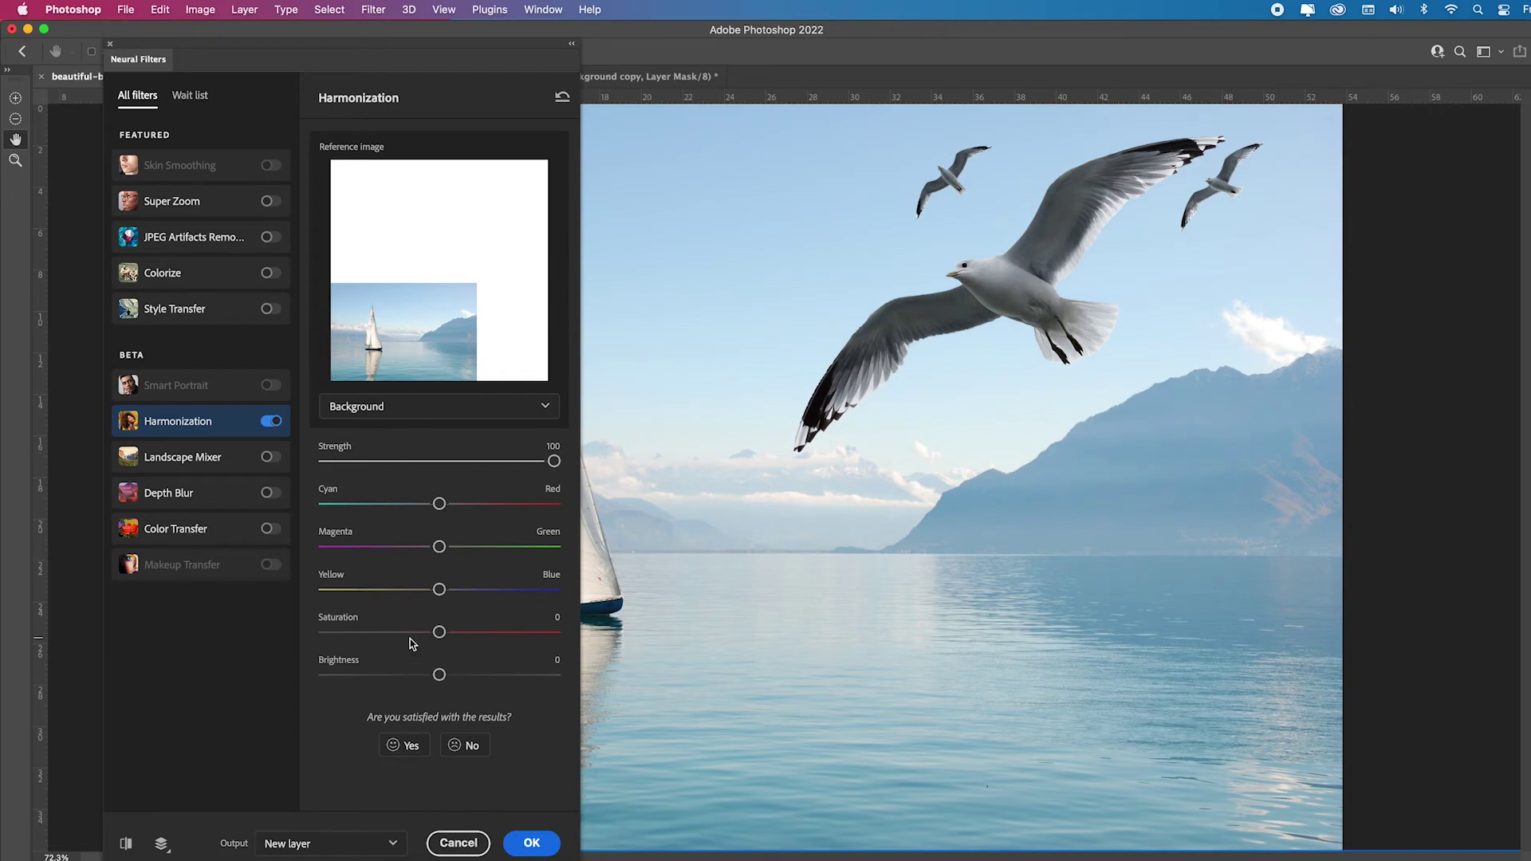
left_click(531, 842)
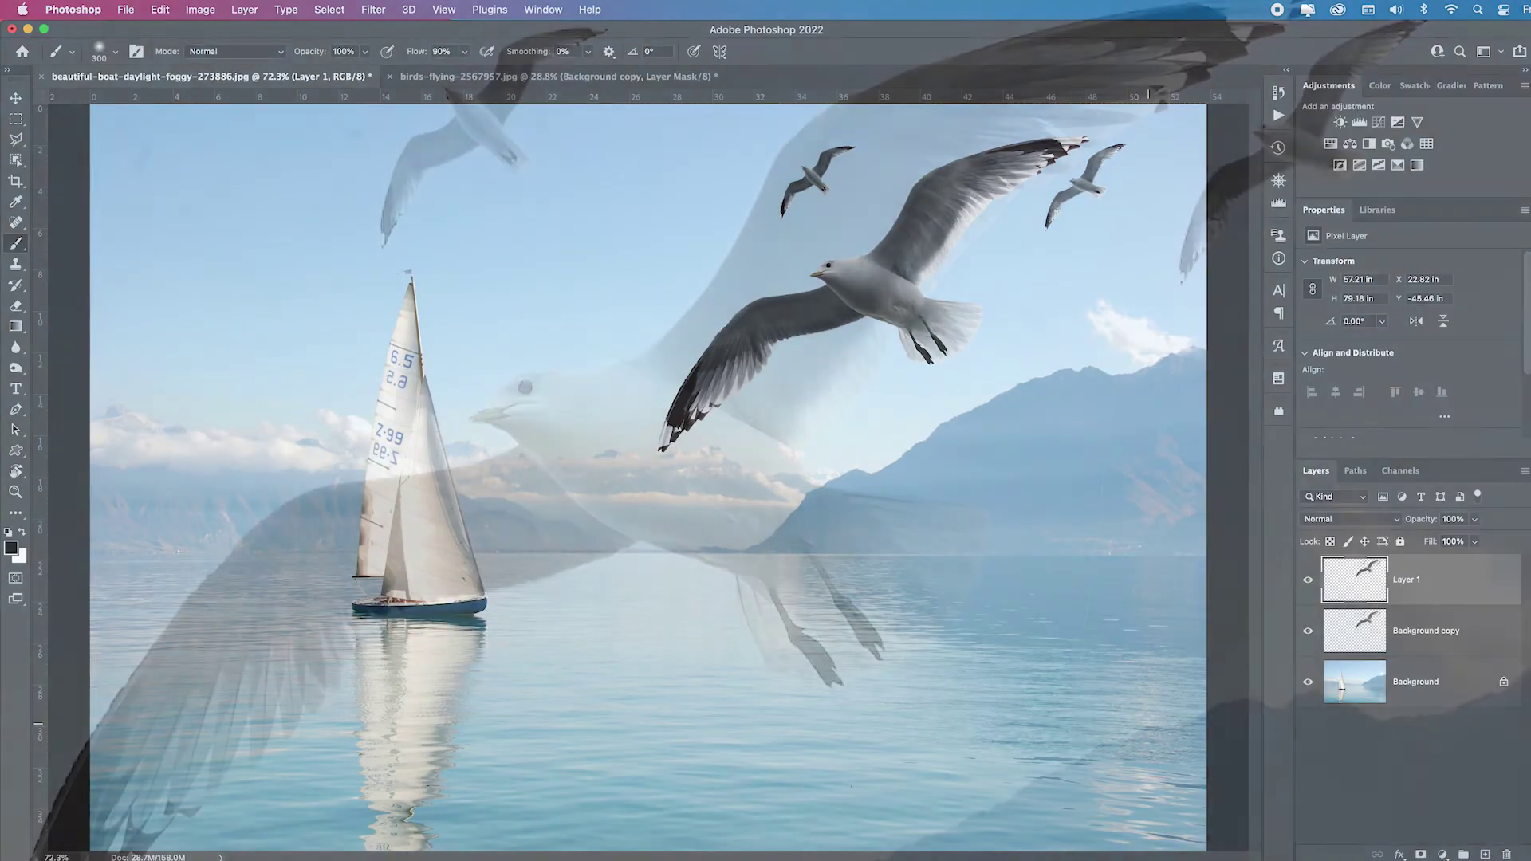